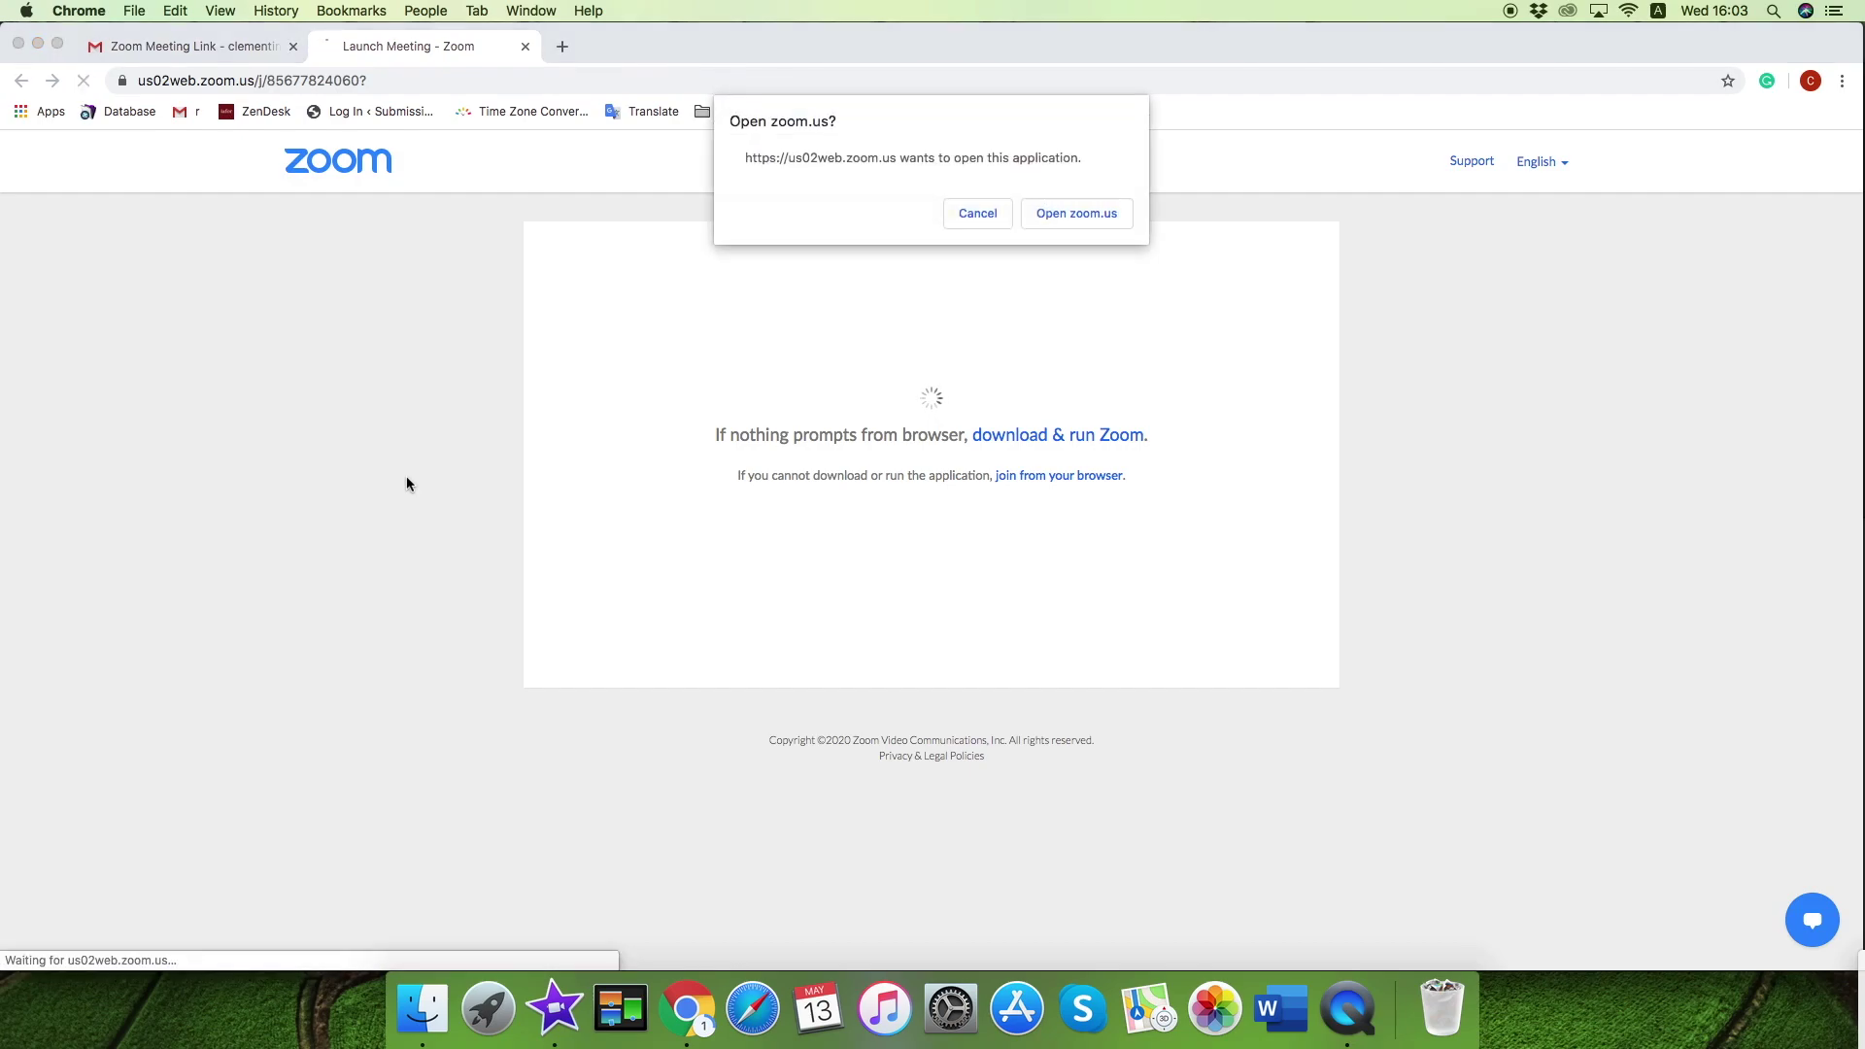
Step: Allow Chrome to open zoom.us so the Zoom app launches and asks for the password
click(1054, 214)
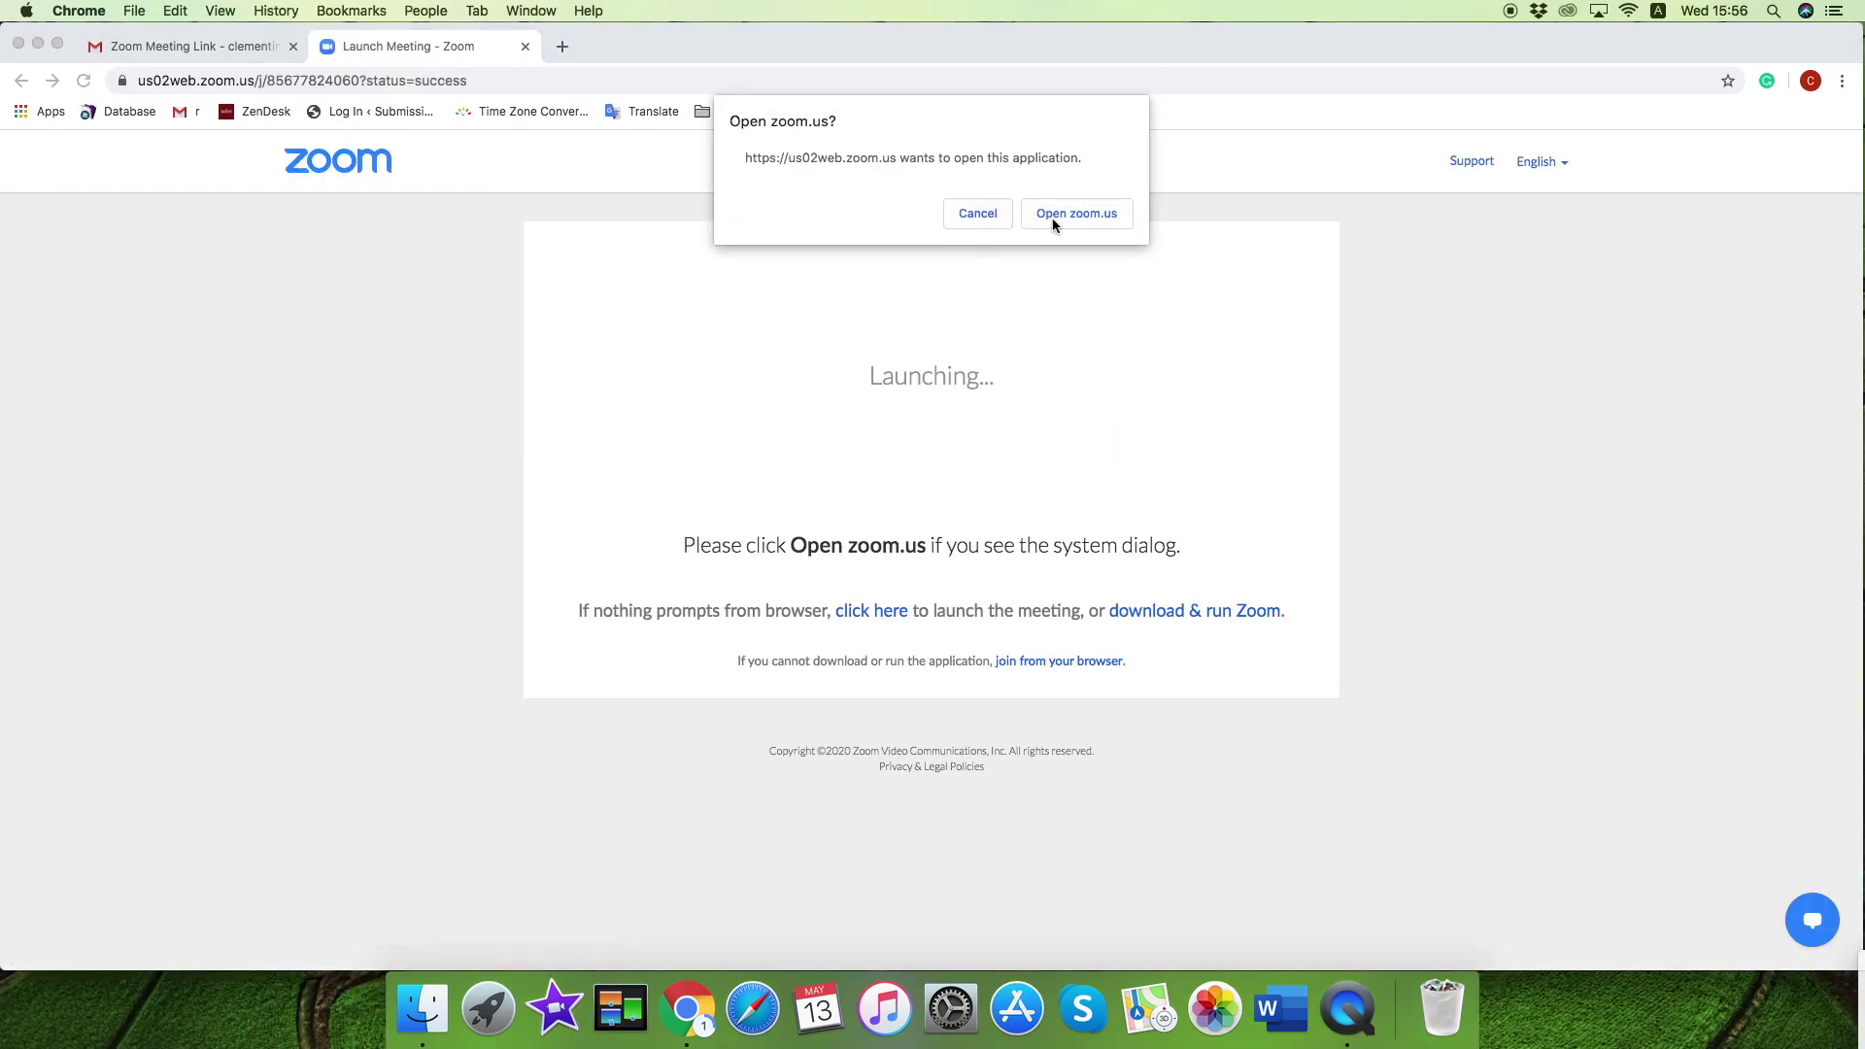
click(1075, 213)
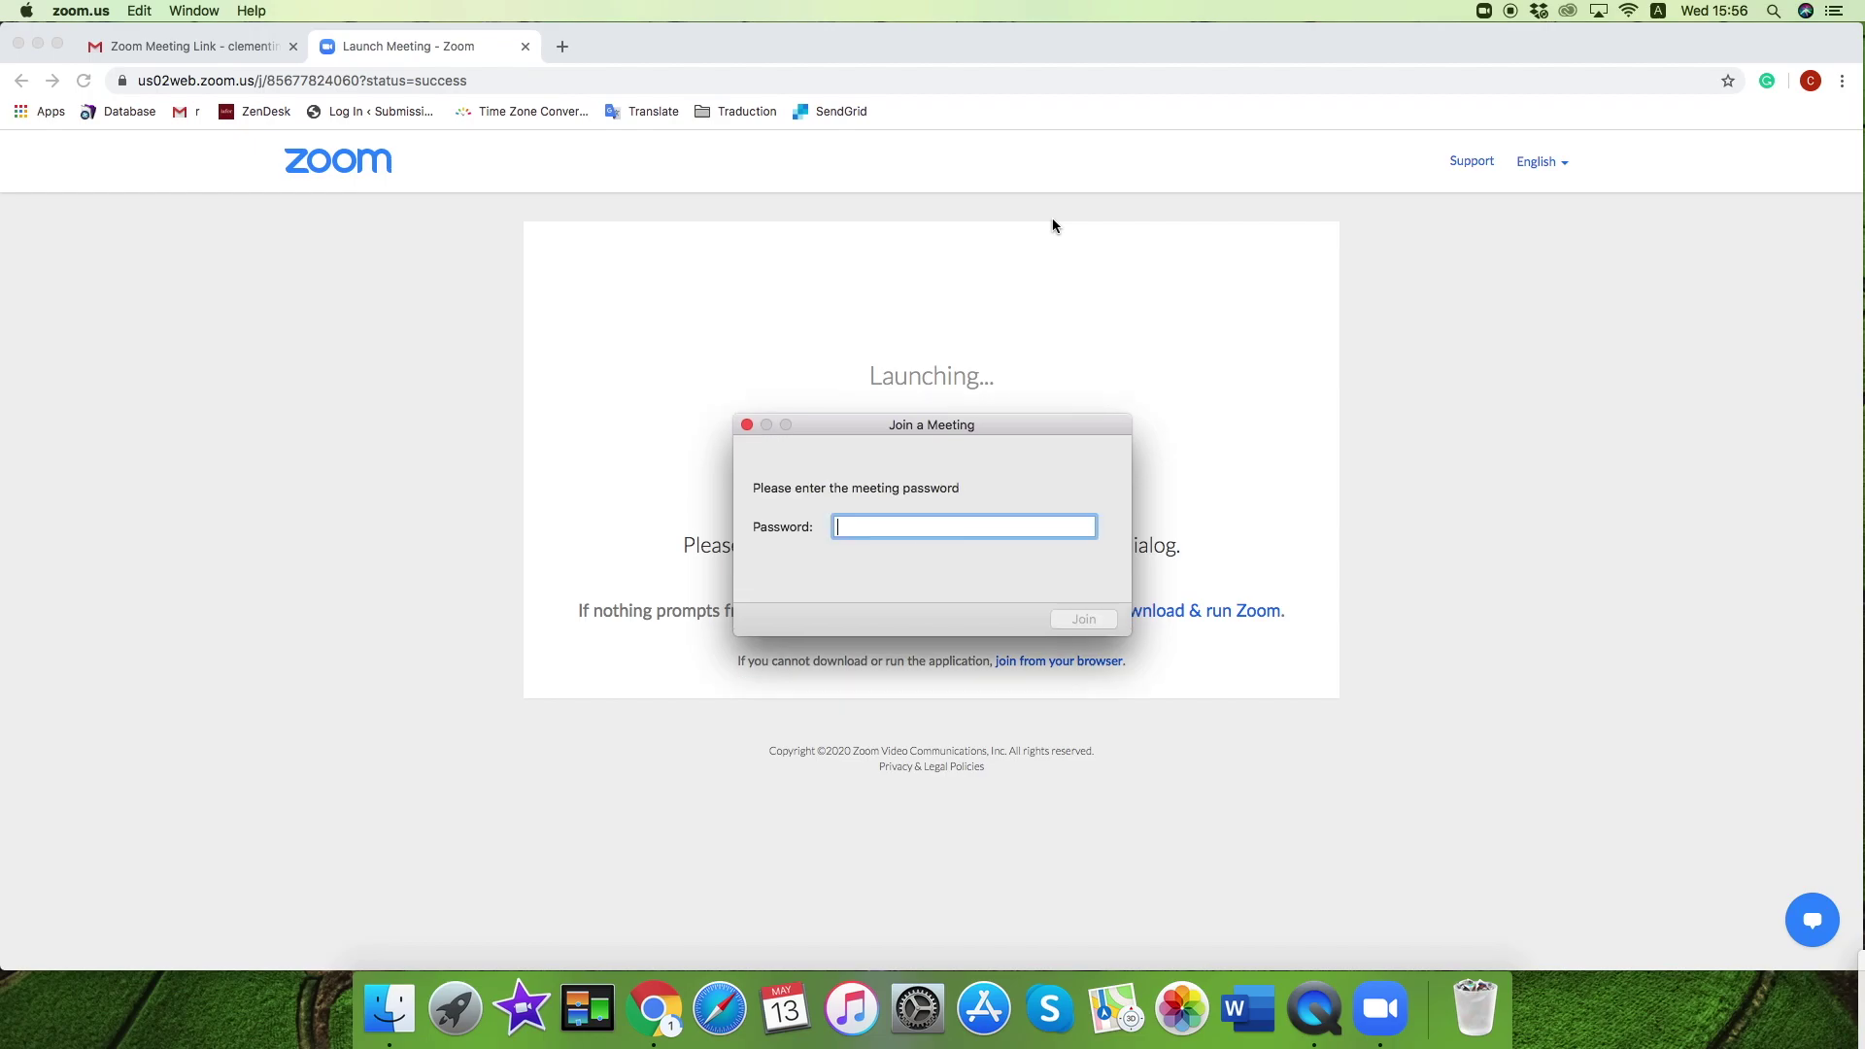
Step: Copy the meeting password from the invitation email in Gmail
click(137, 46)
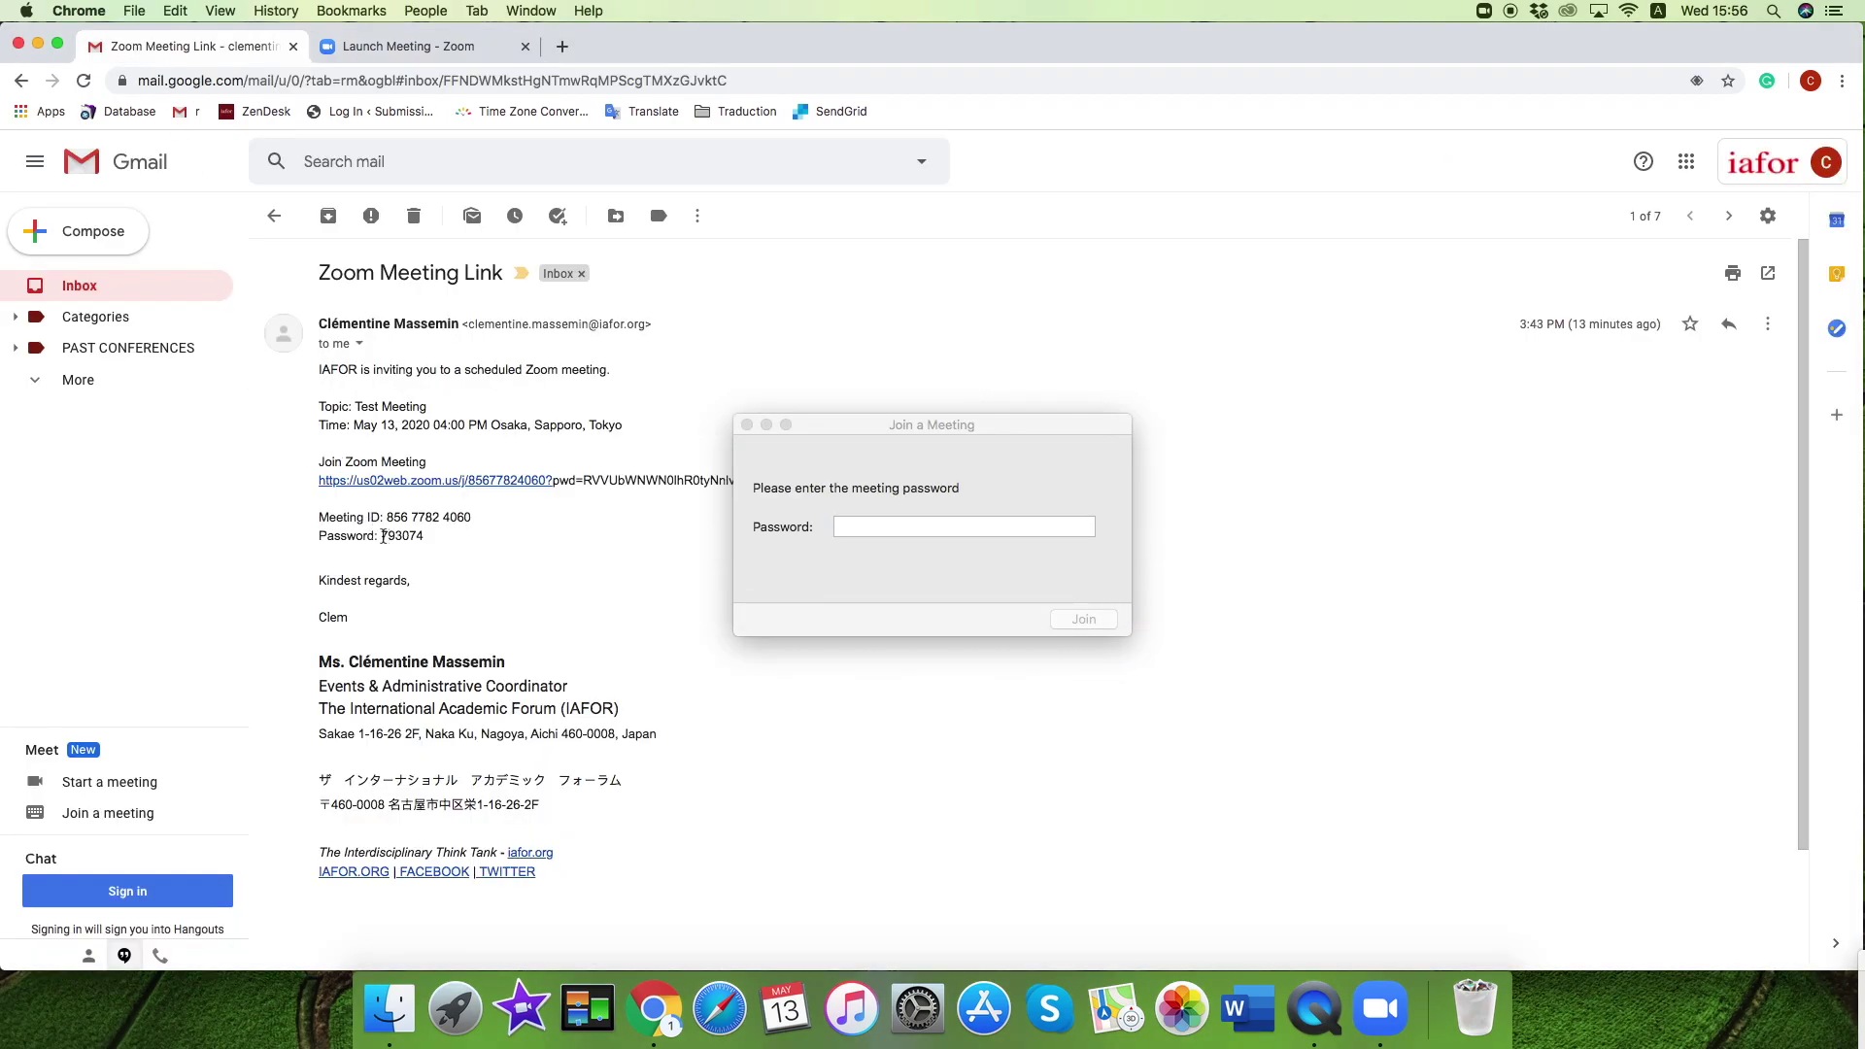
drag(383, 536, 425, 537)
right_click(401, 539)
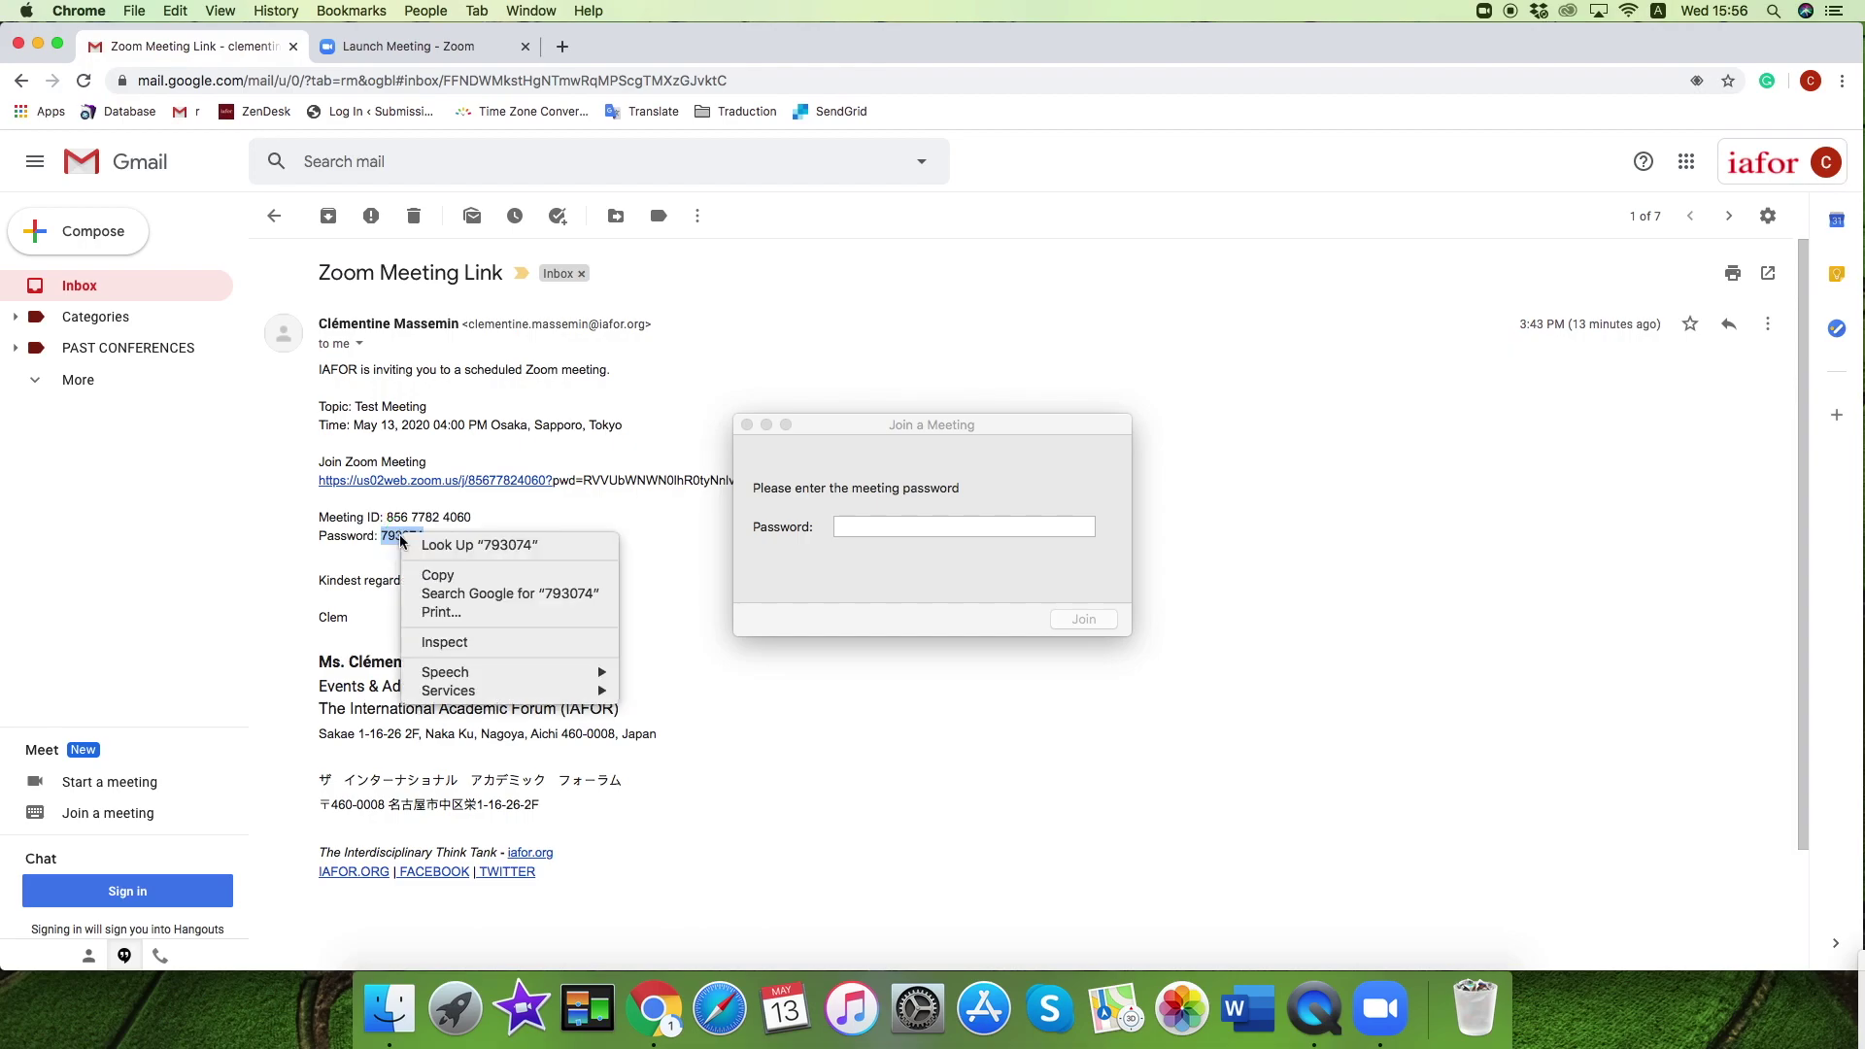
click(437, 574)
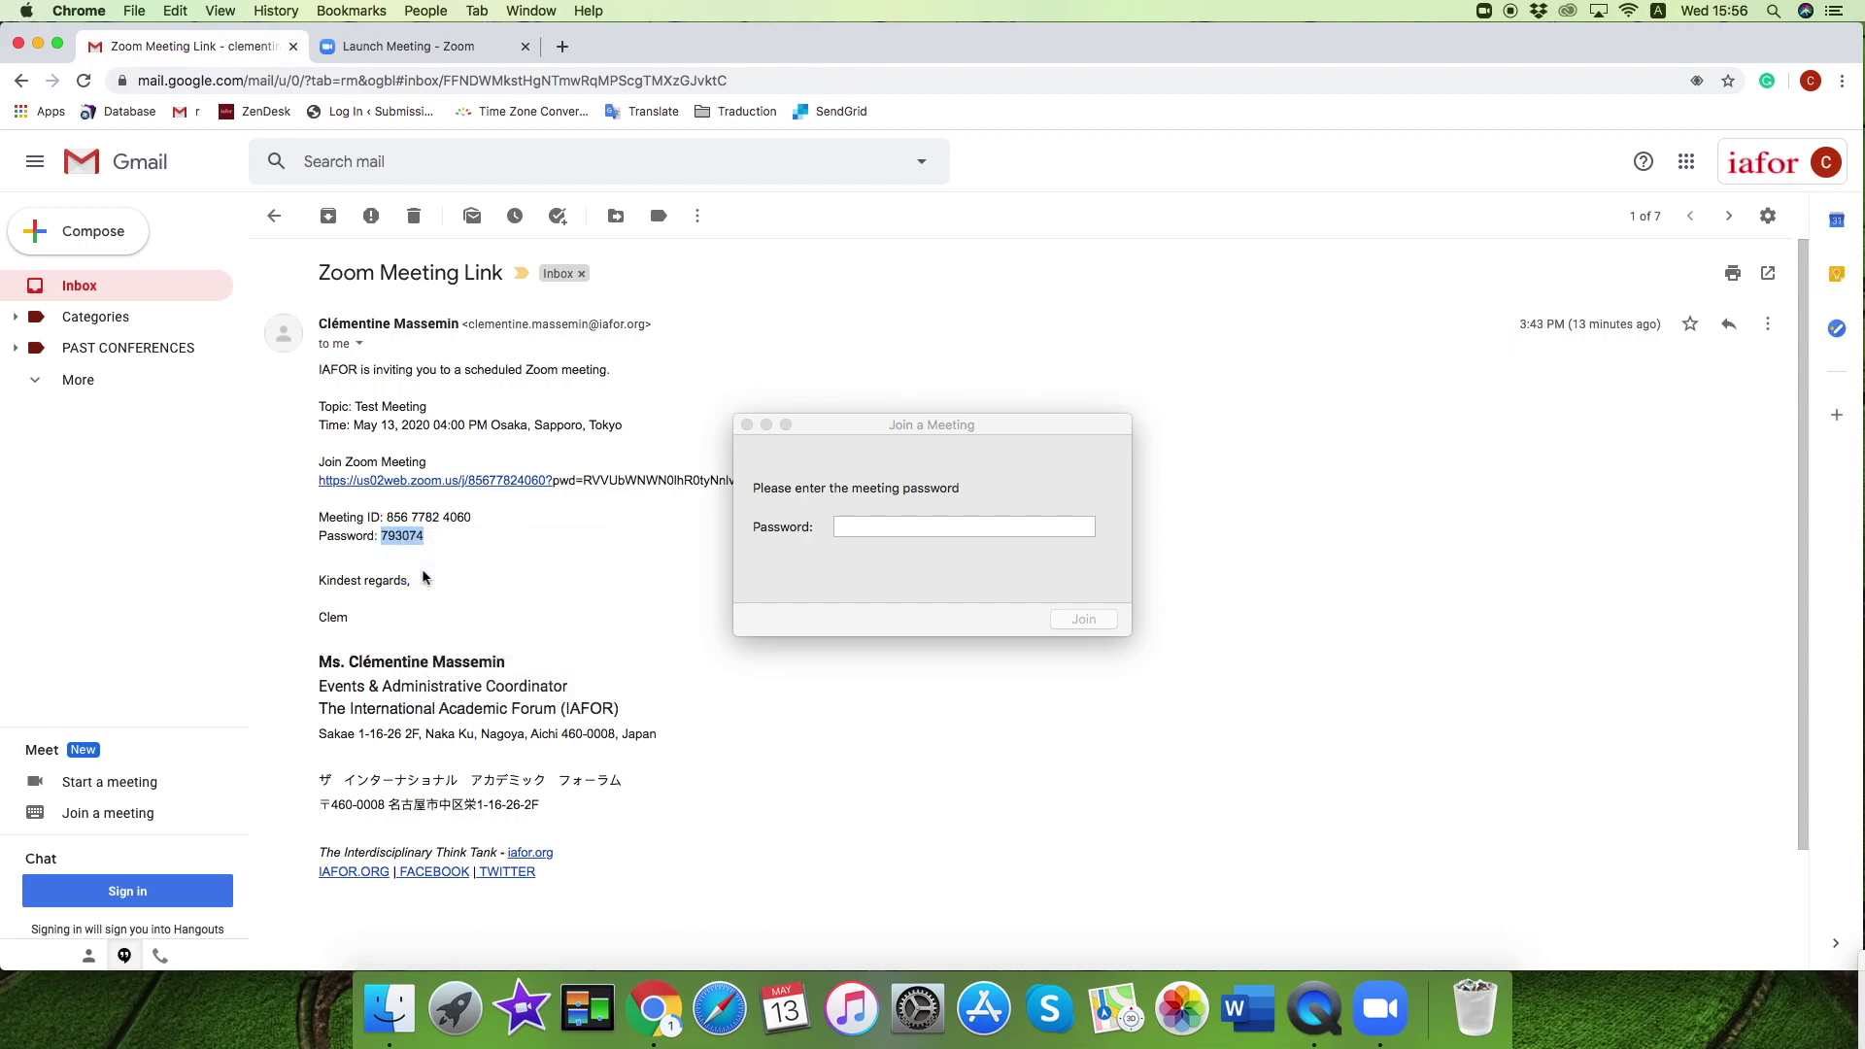
Step: Paste the copied password into Zoom's Password field and join the meeting
click(874, 525)
right_click(875, 526)
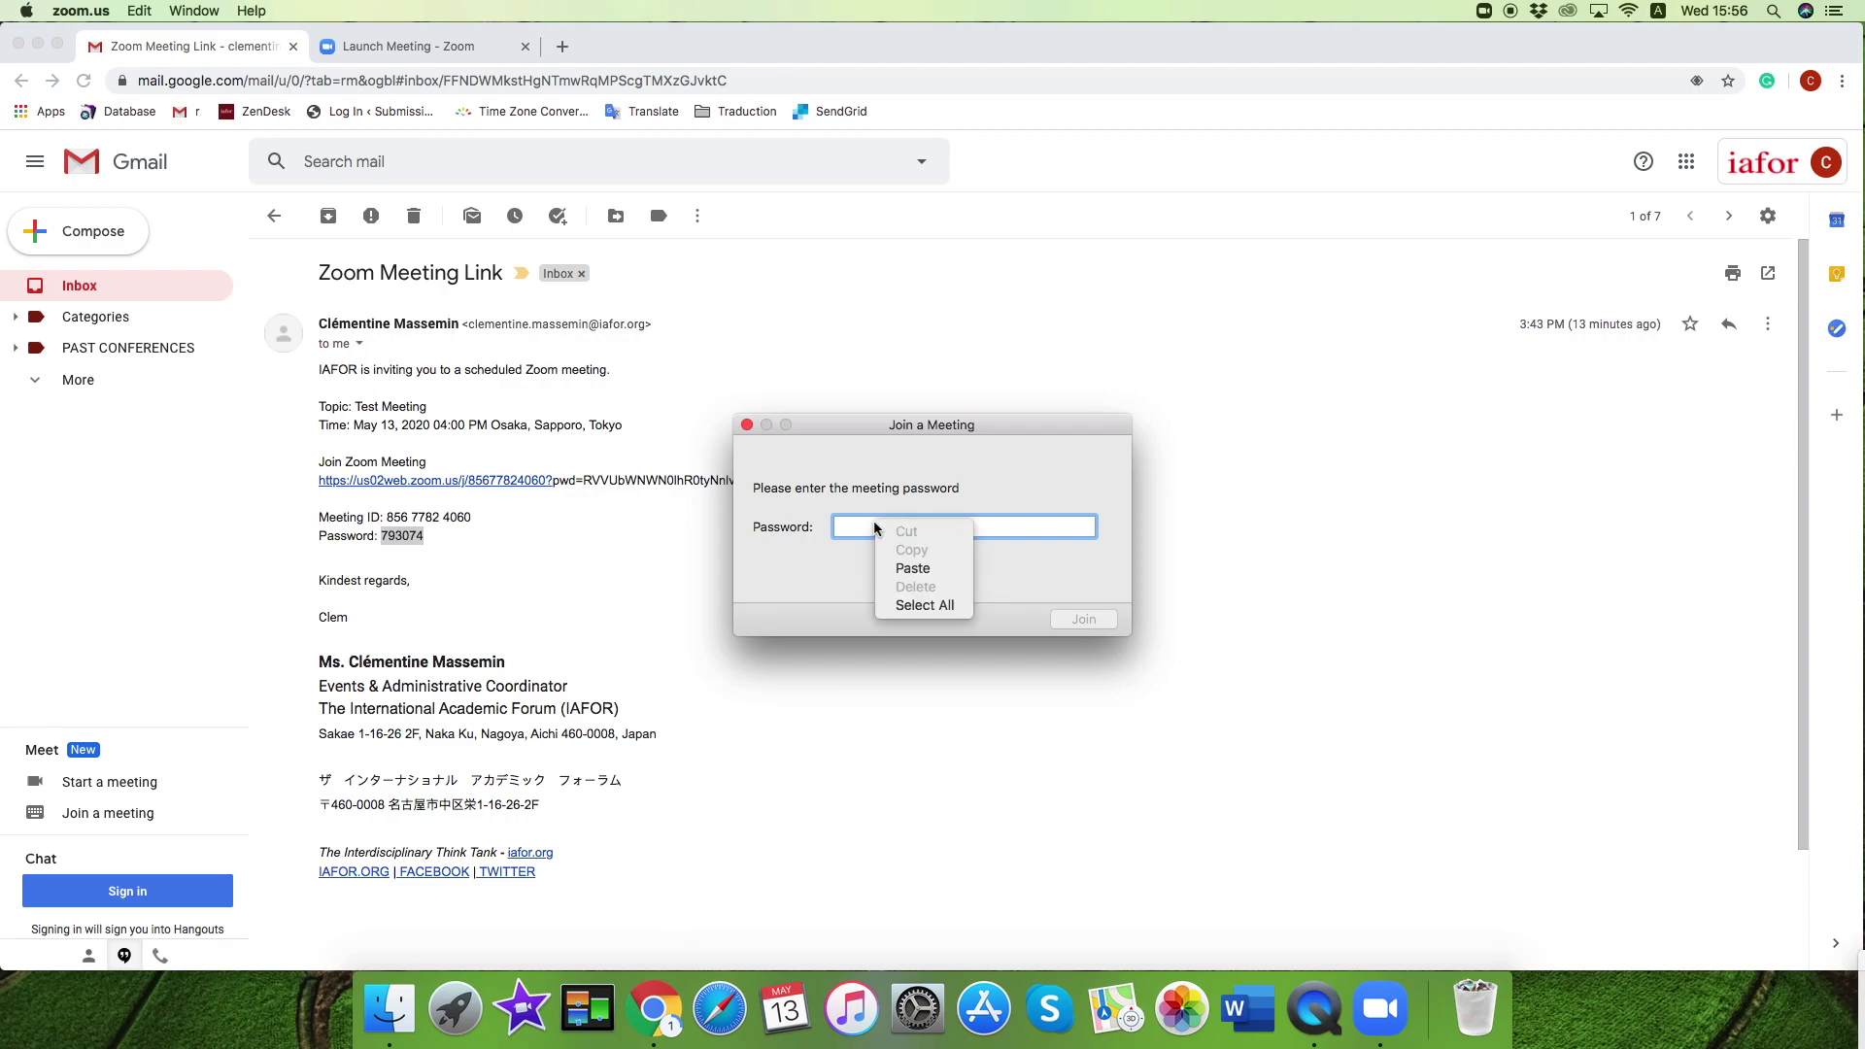
click(913, 568)
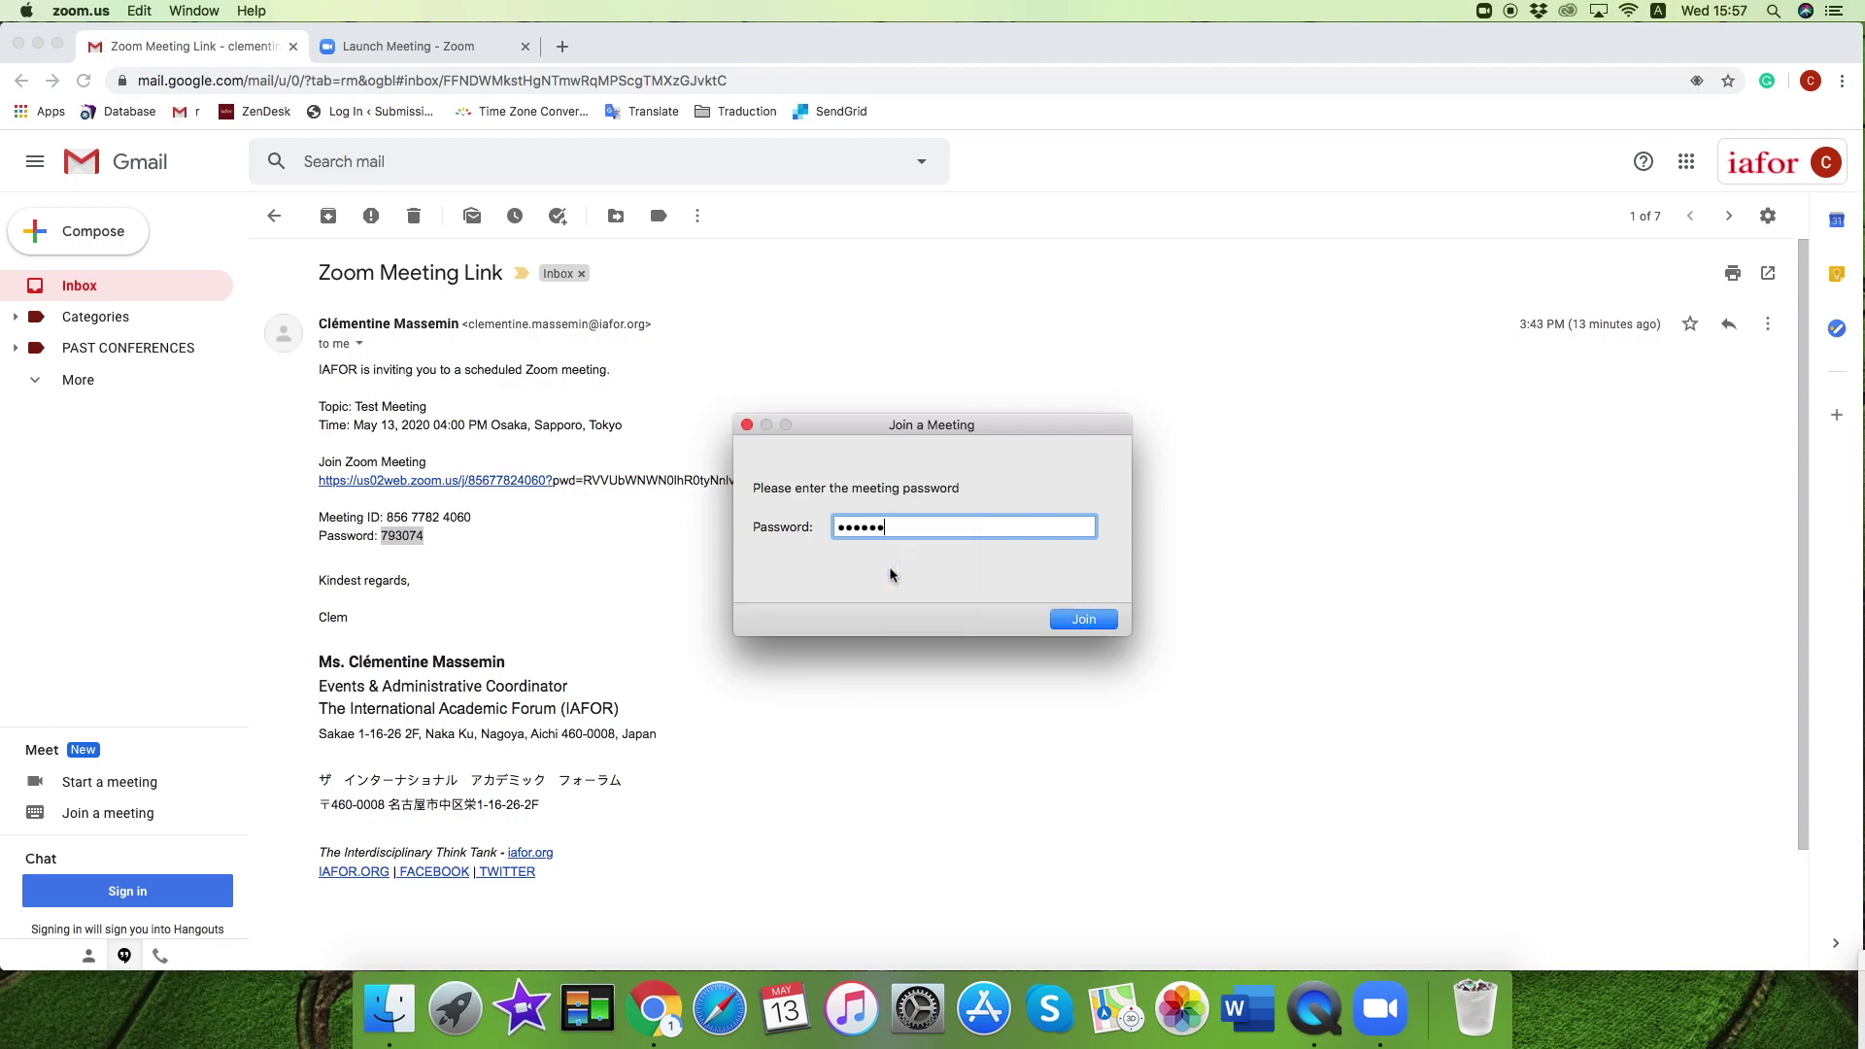
click(1084, 620)
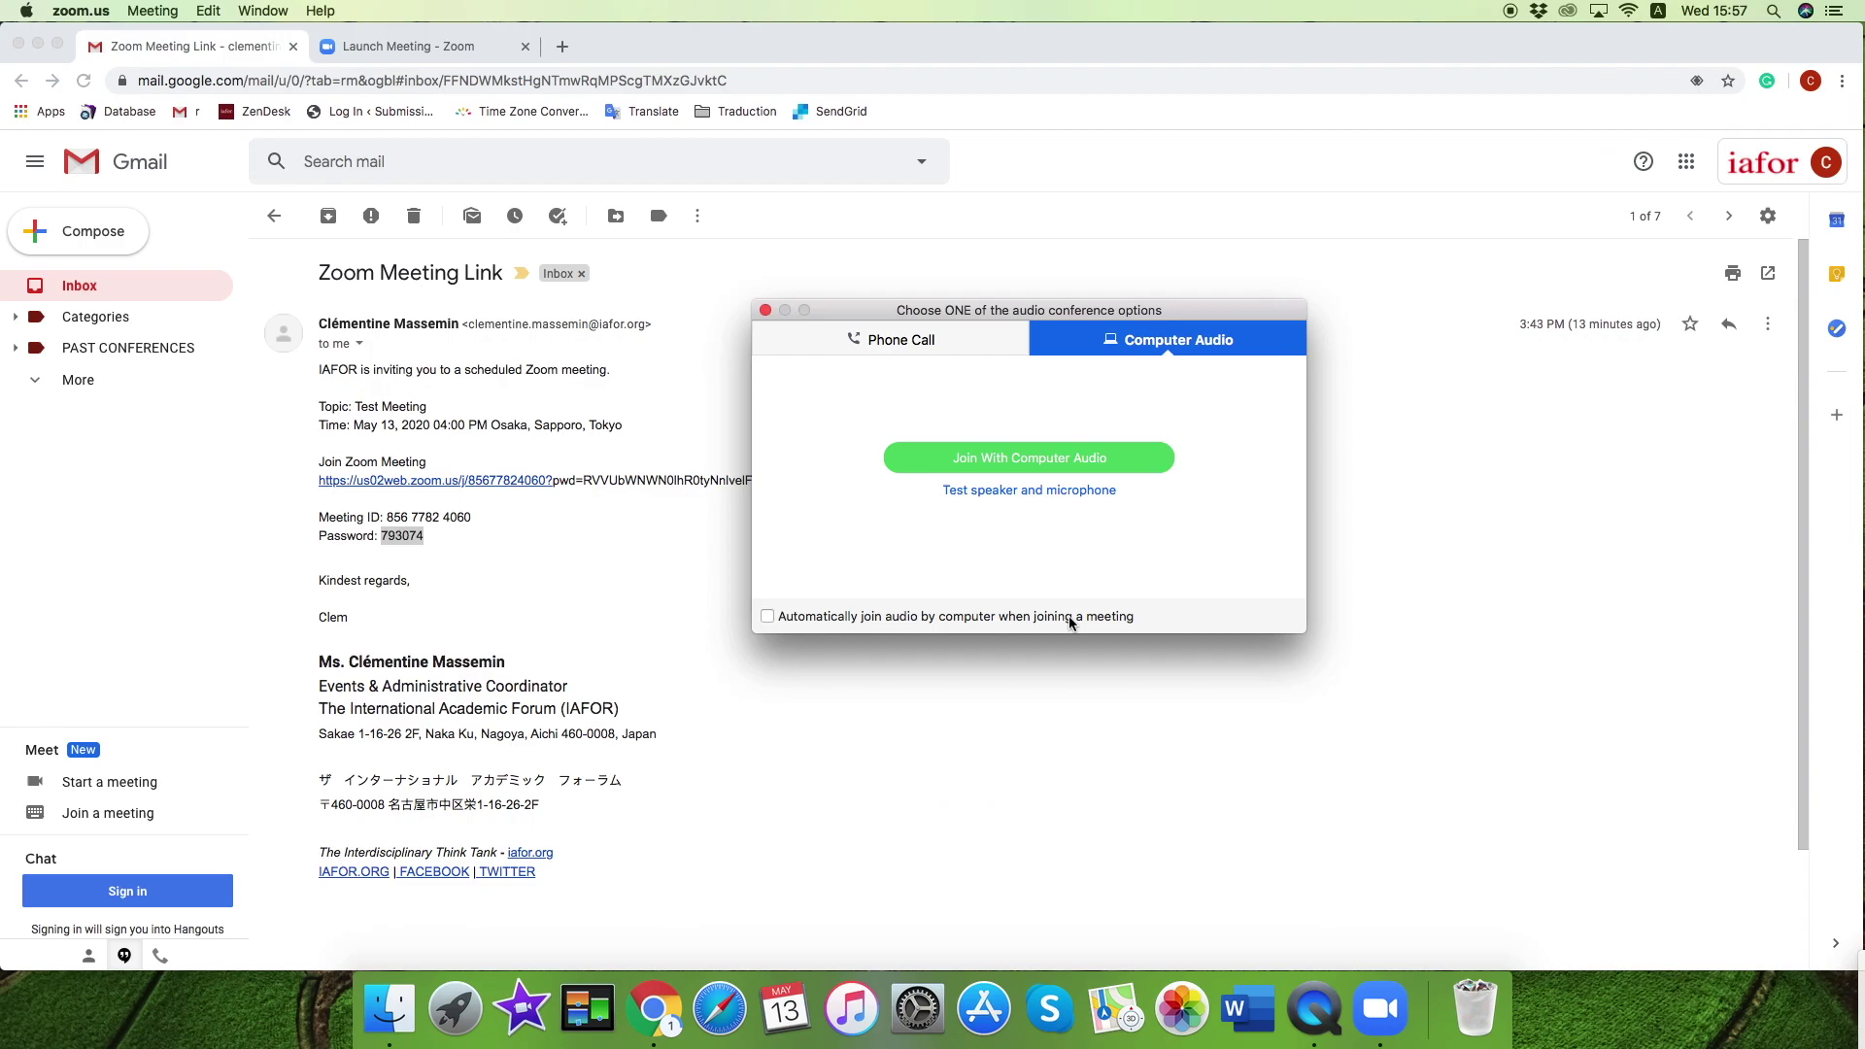
Step: Minimize Chrome and show the Test Meeting participants list with the IAFOR host
click(40, 45)
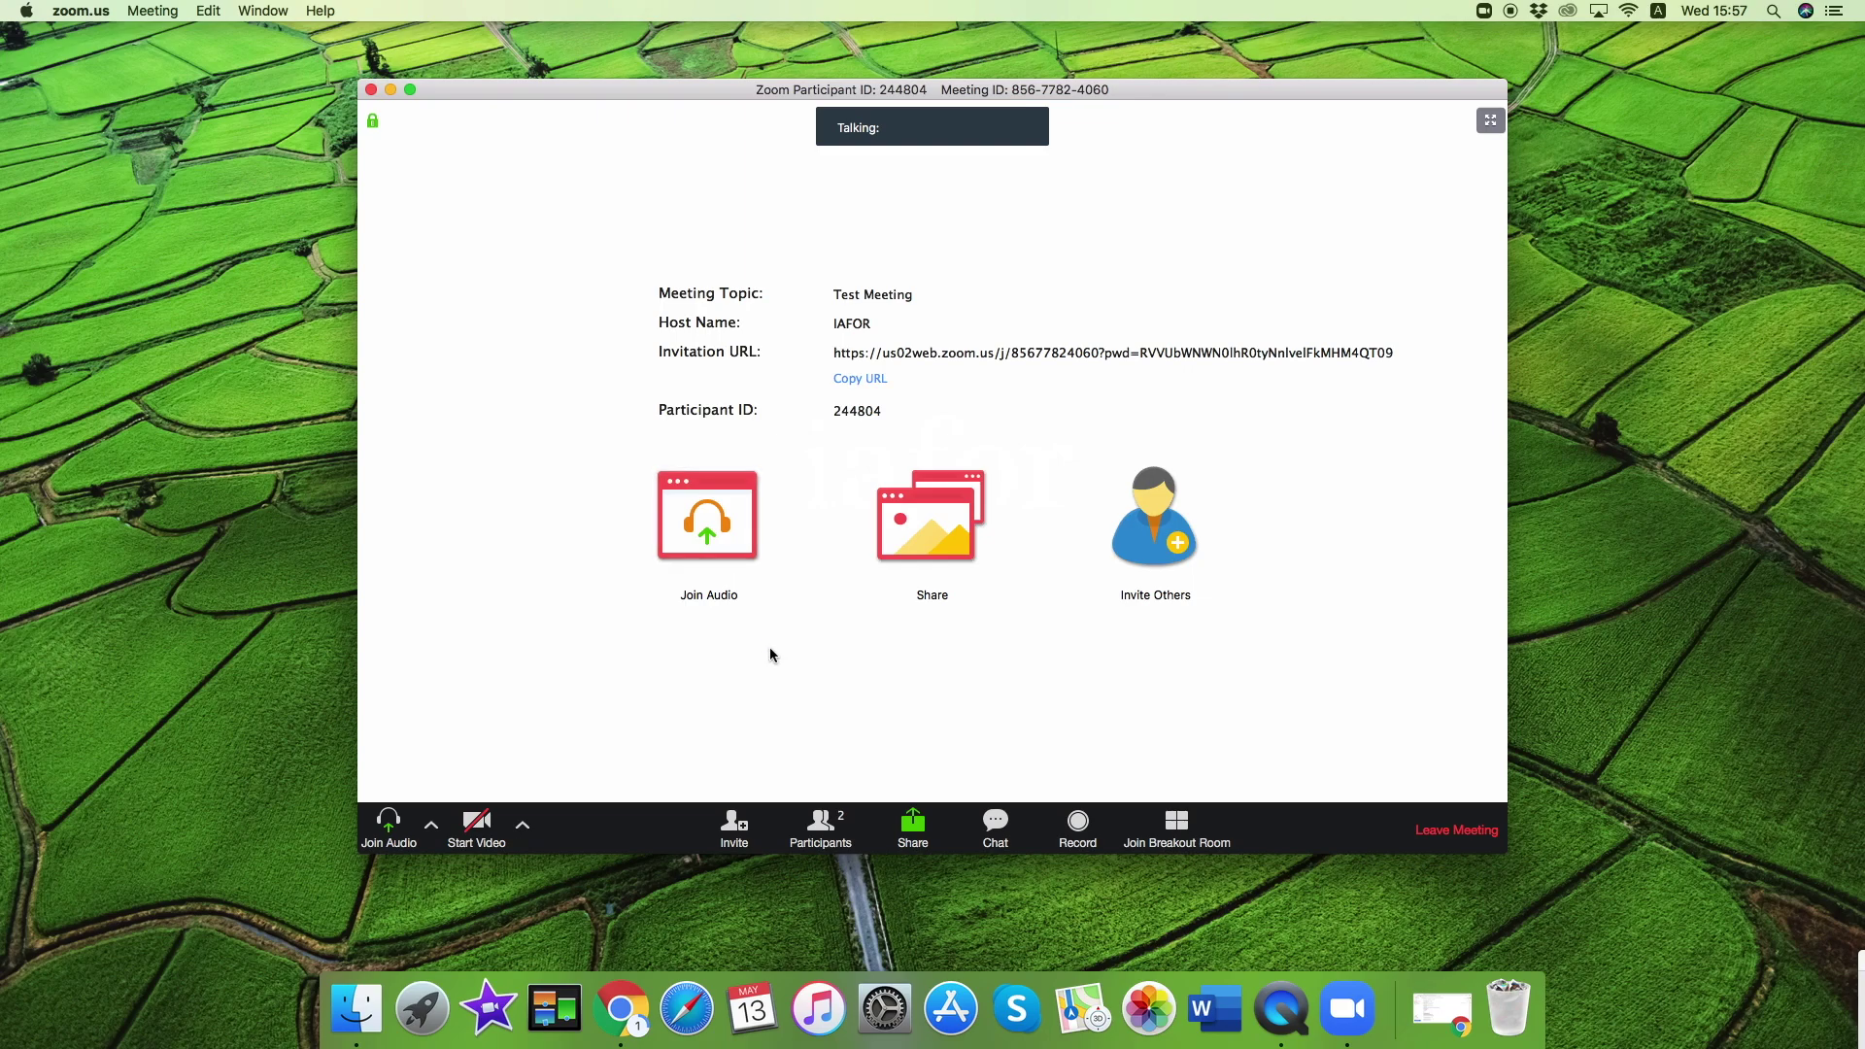
click(817, 819)
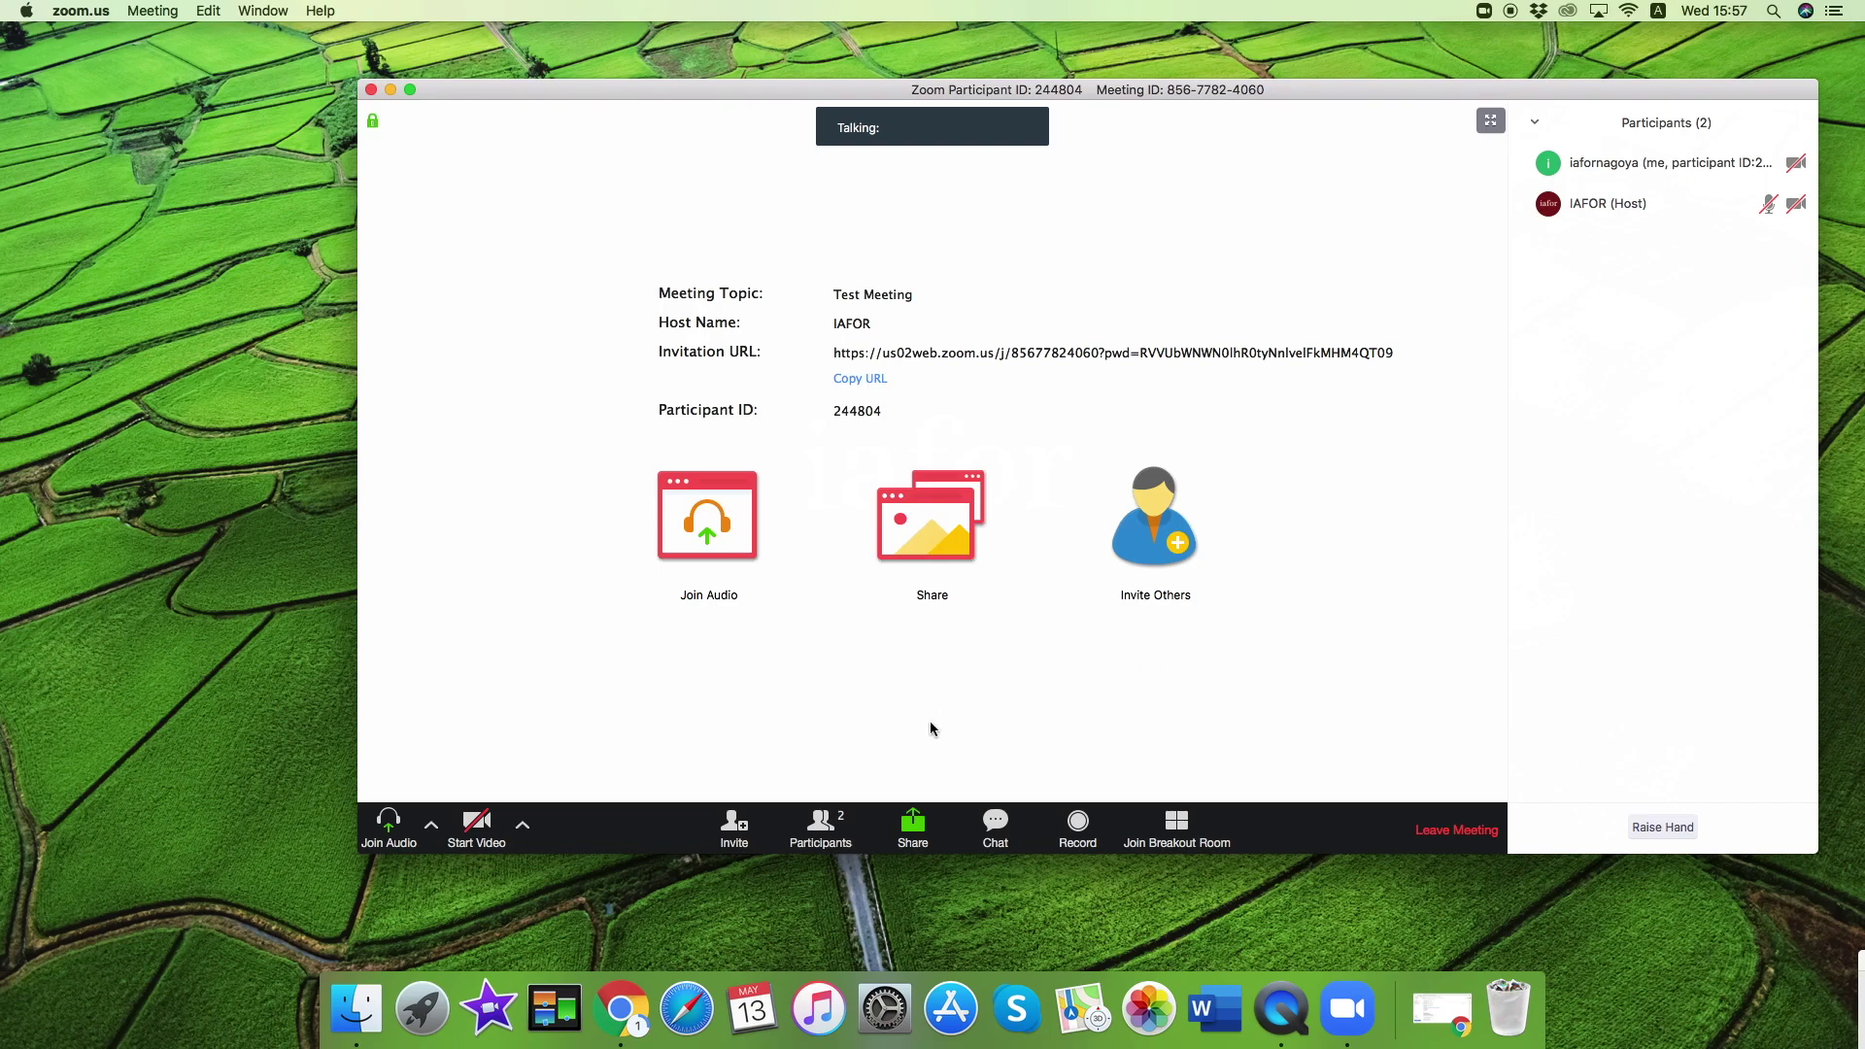
Step: Send 'Hello' in the meeting chat with the recipient kept as Everyone
click(993, 827)
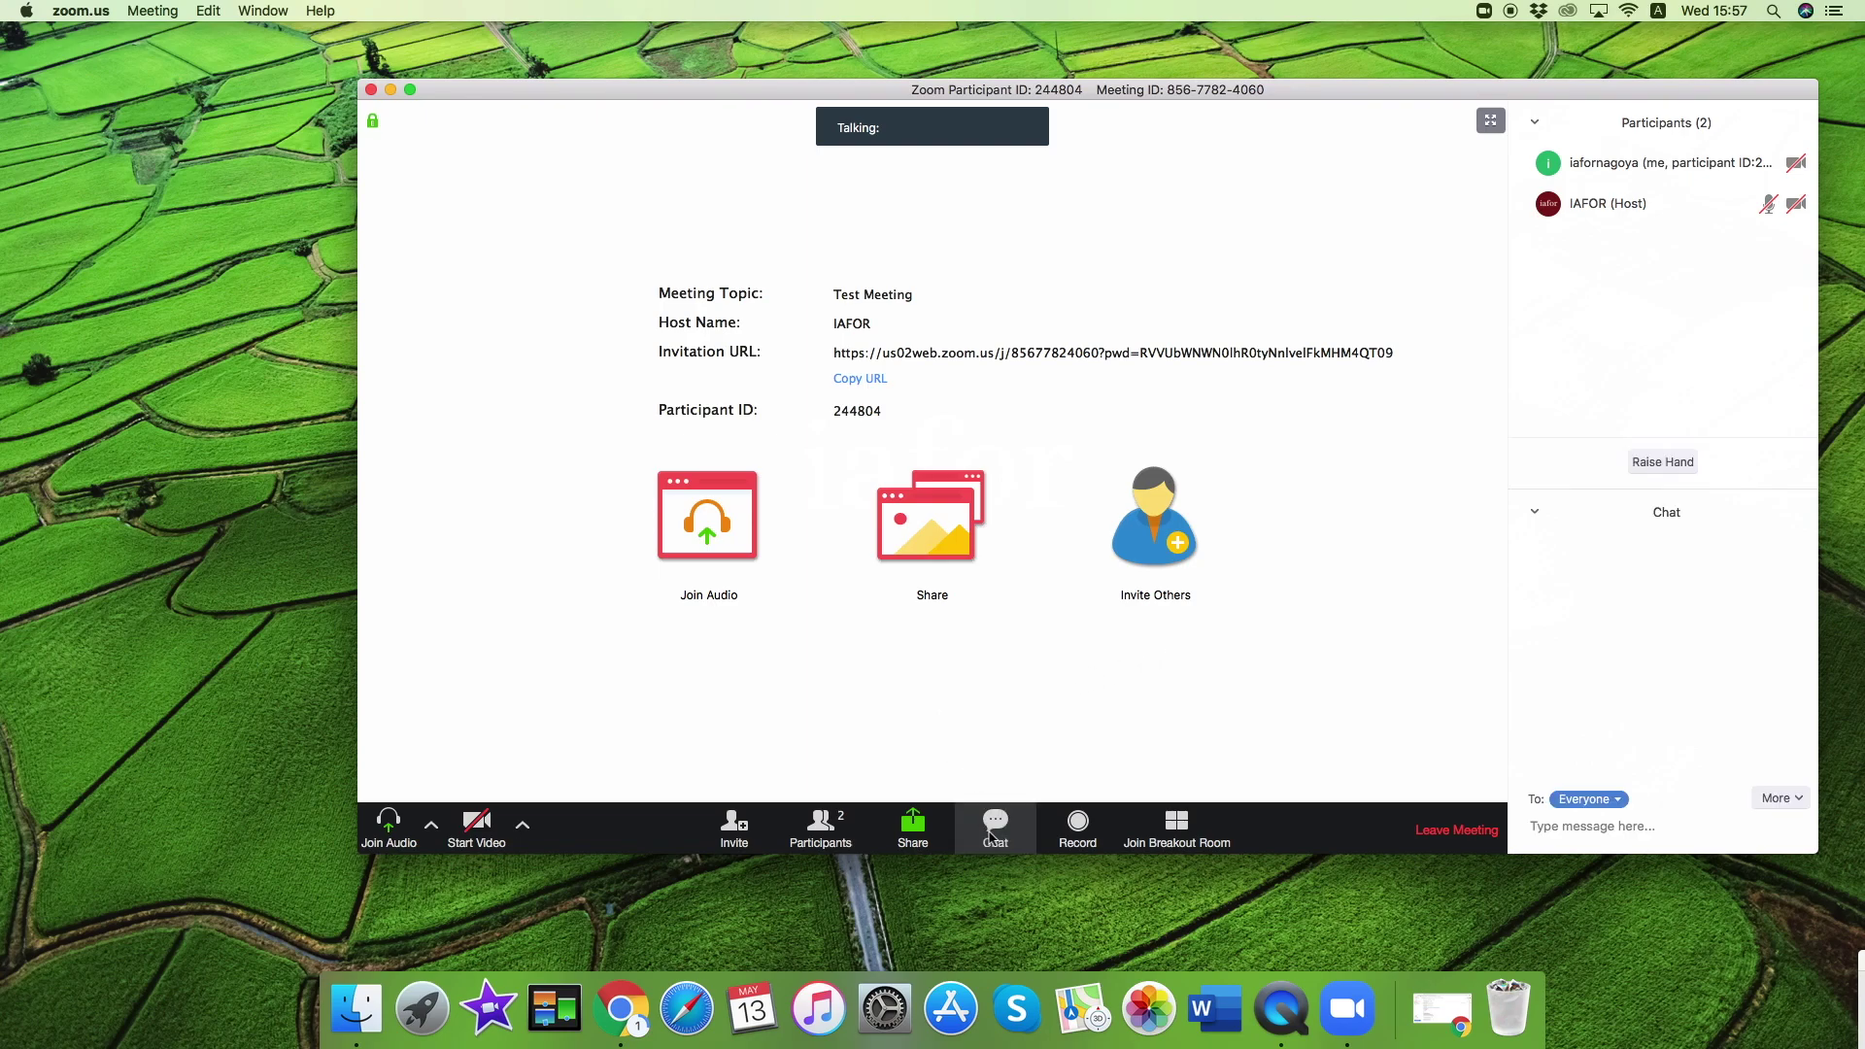
click(1583, 798)
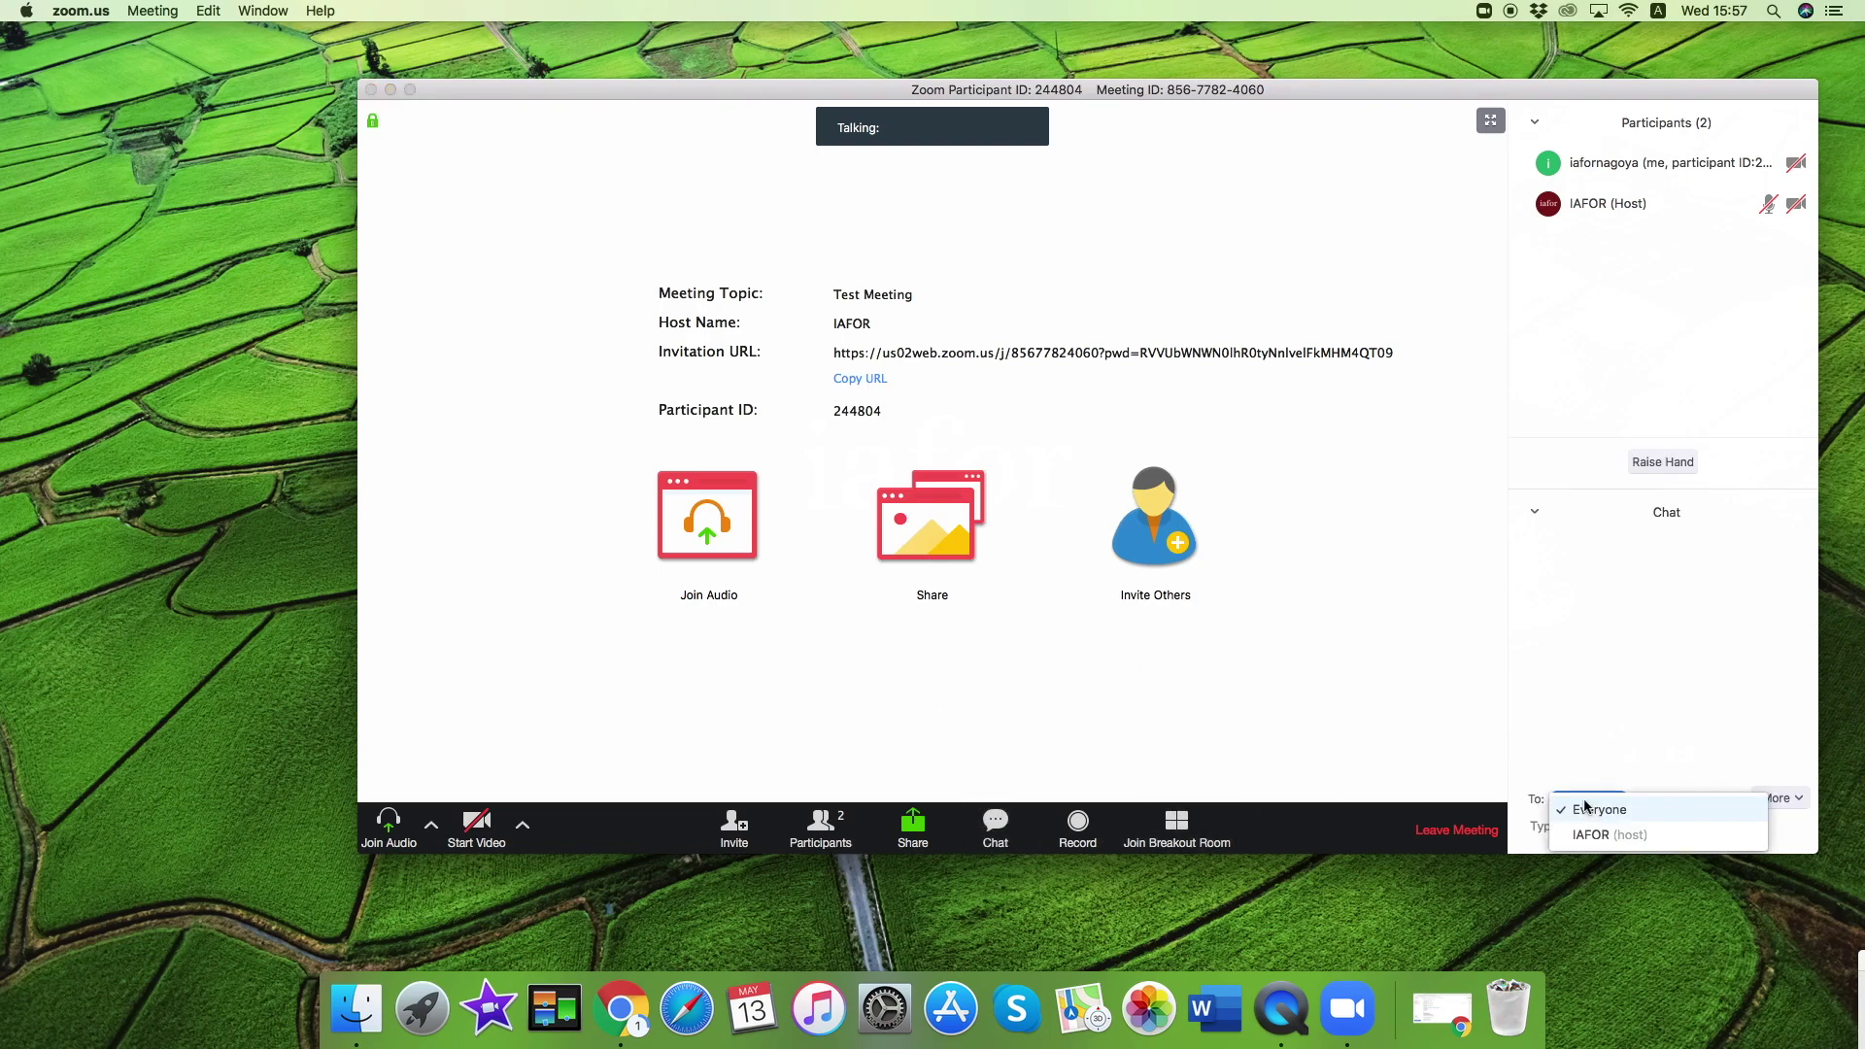
click(1590, 836)
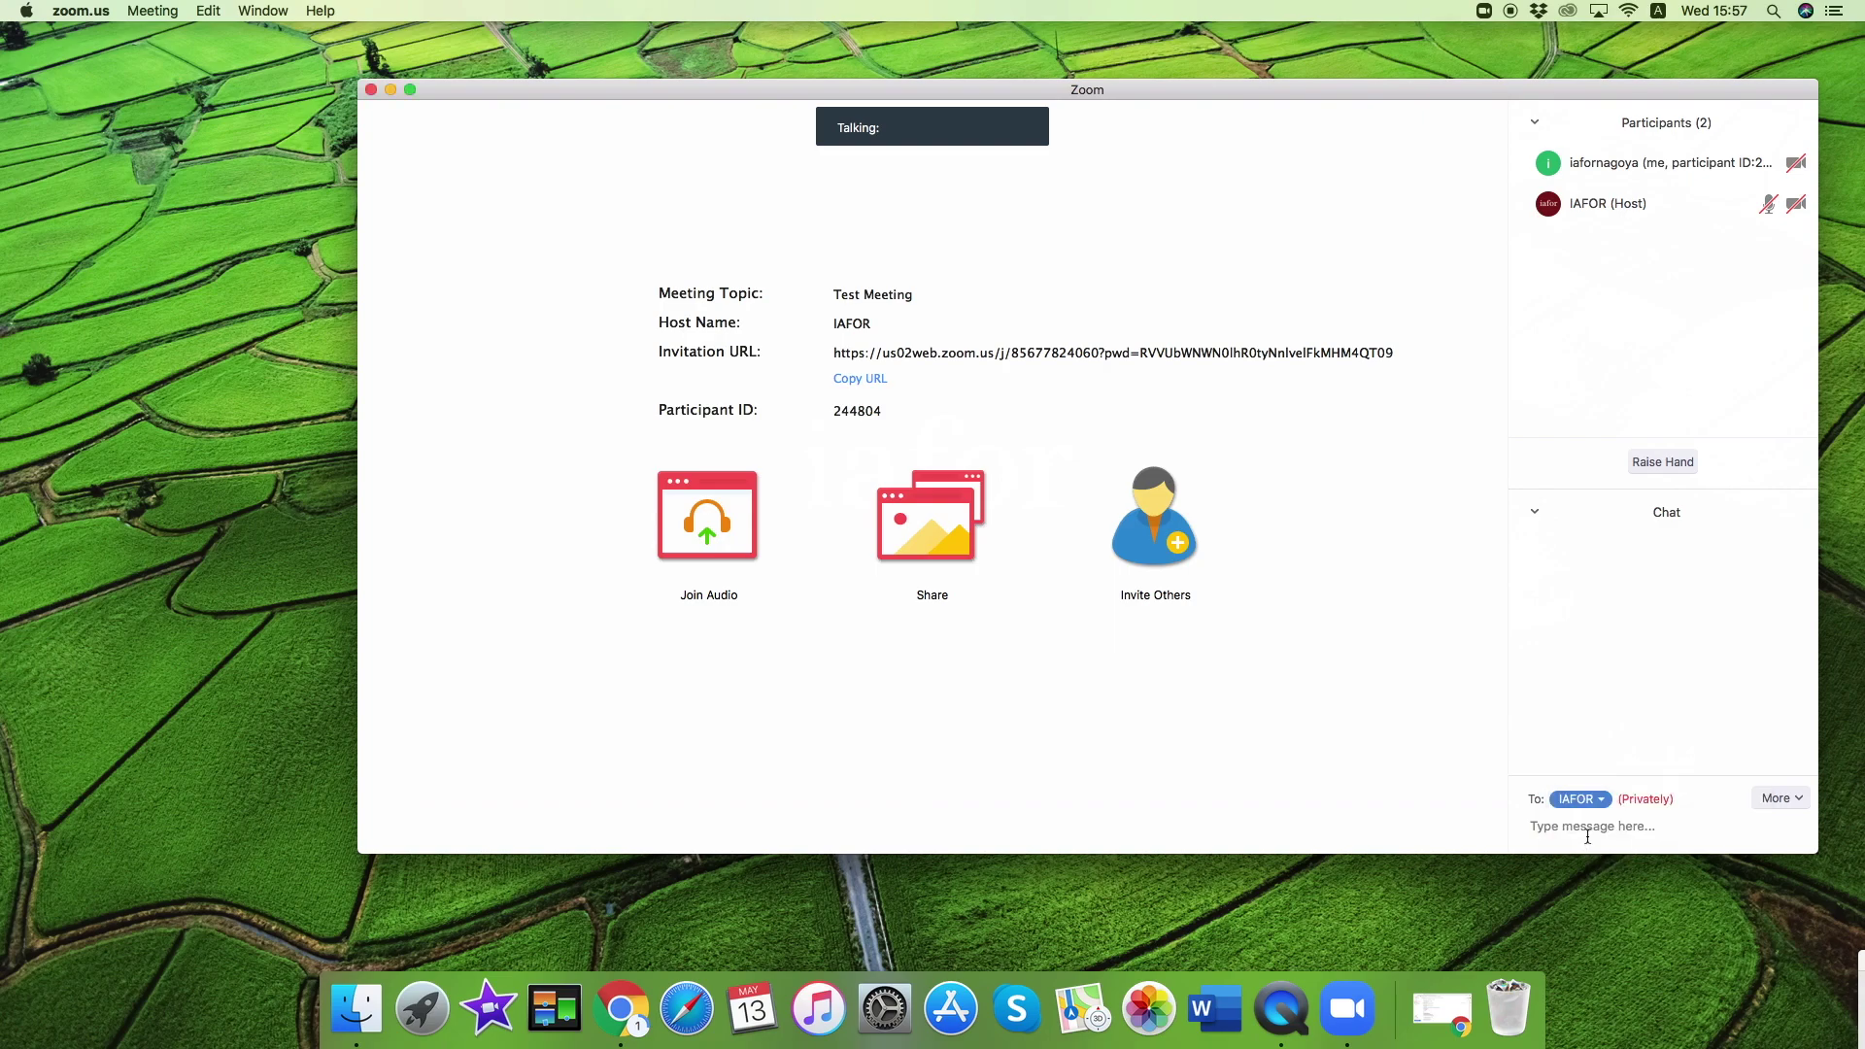
click(1583, 798)
click(1591, 810)
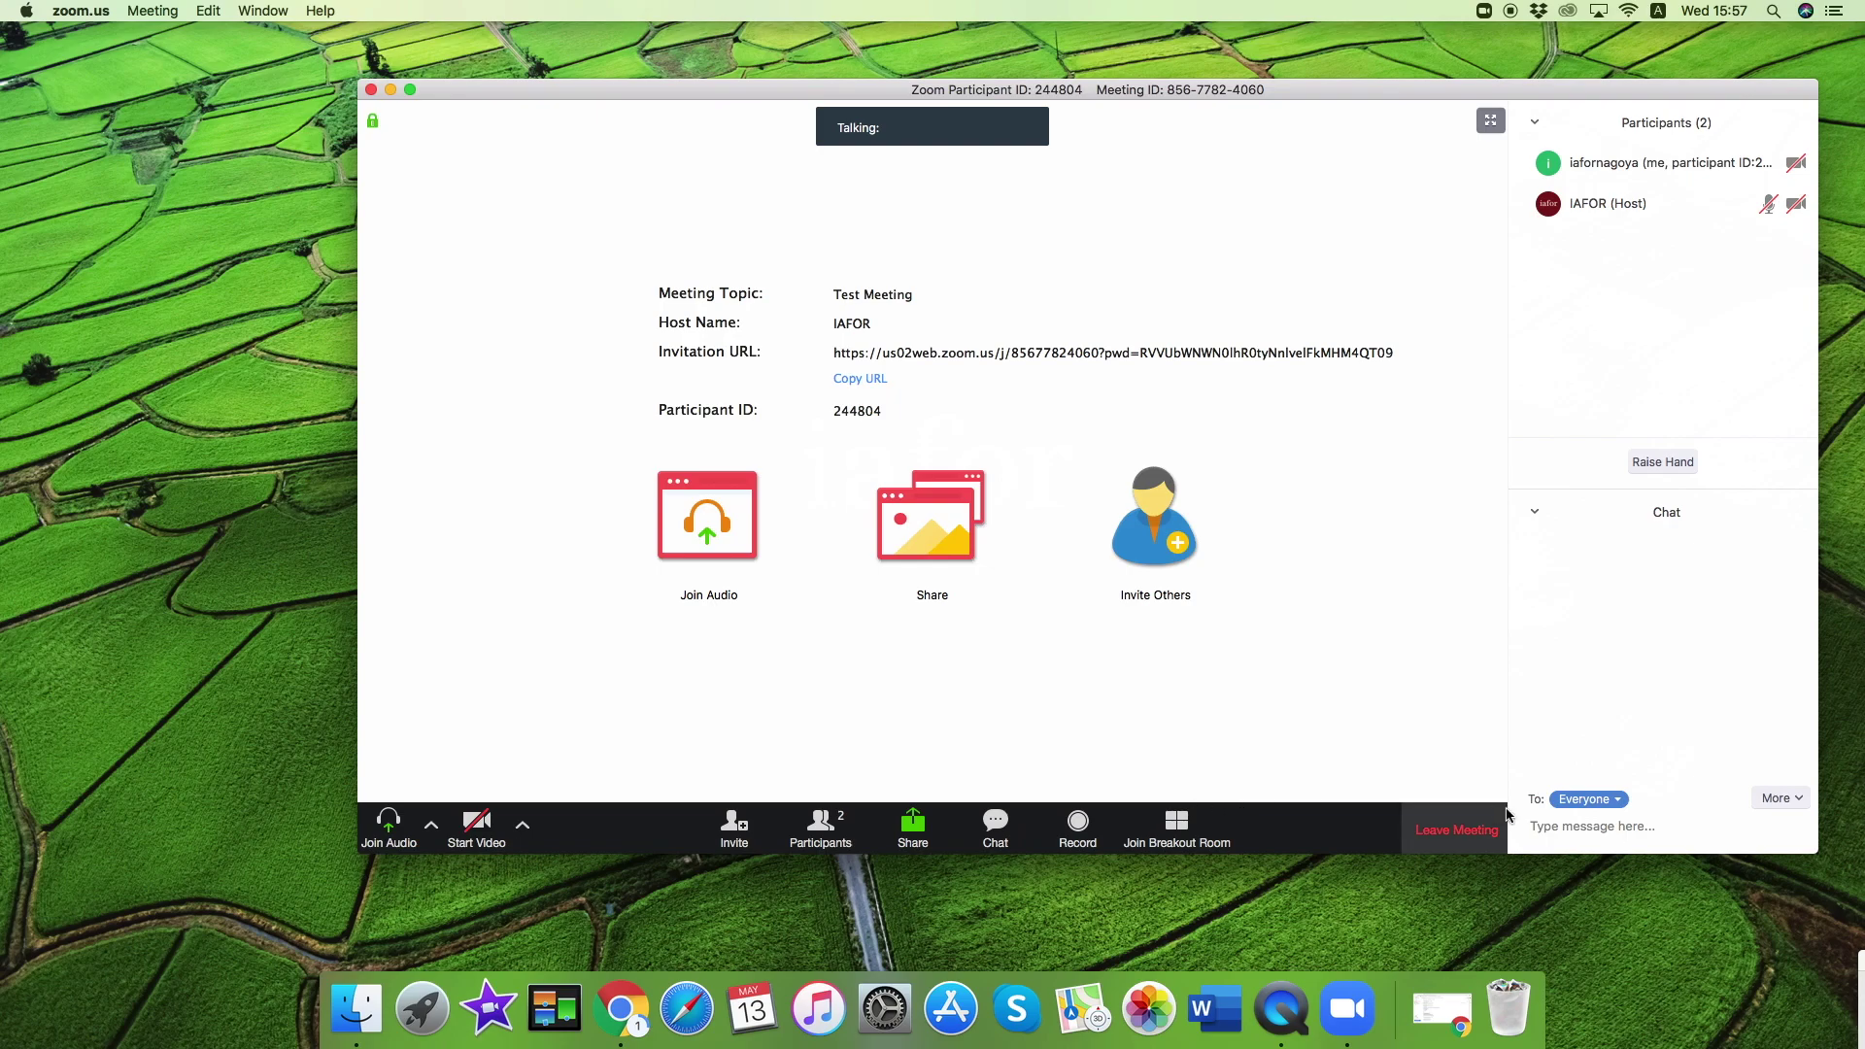
click(1577, 826)
text(Hello)
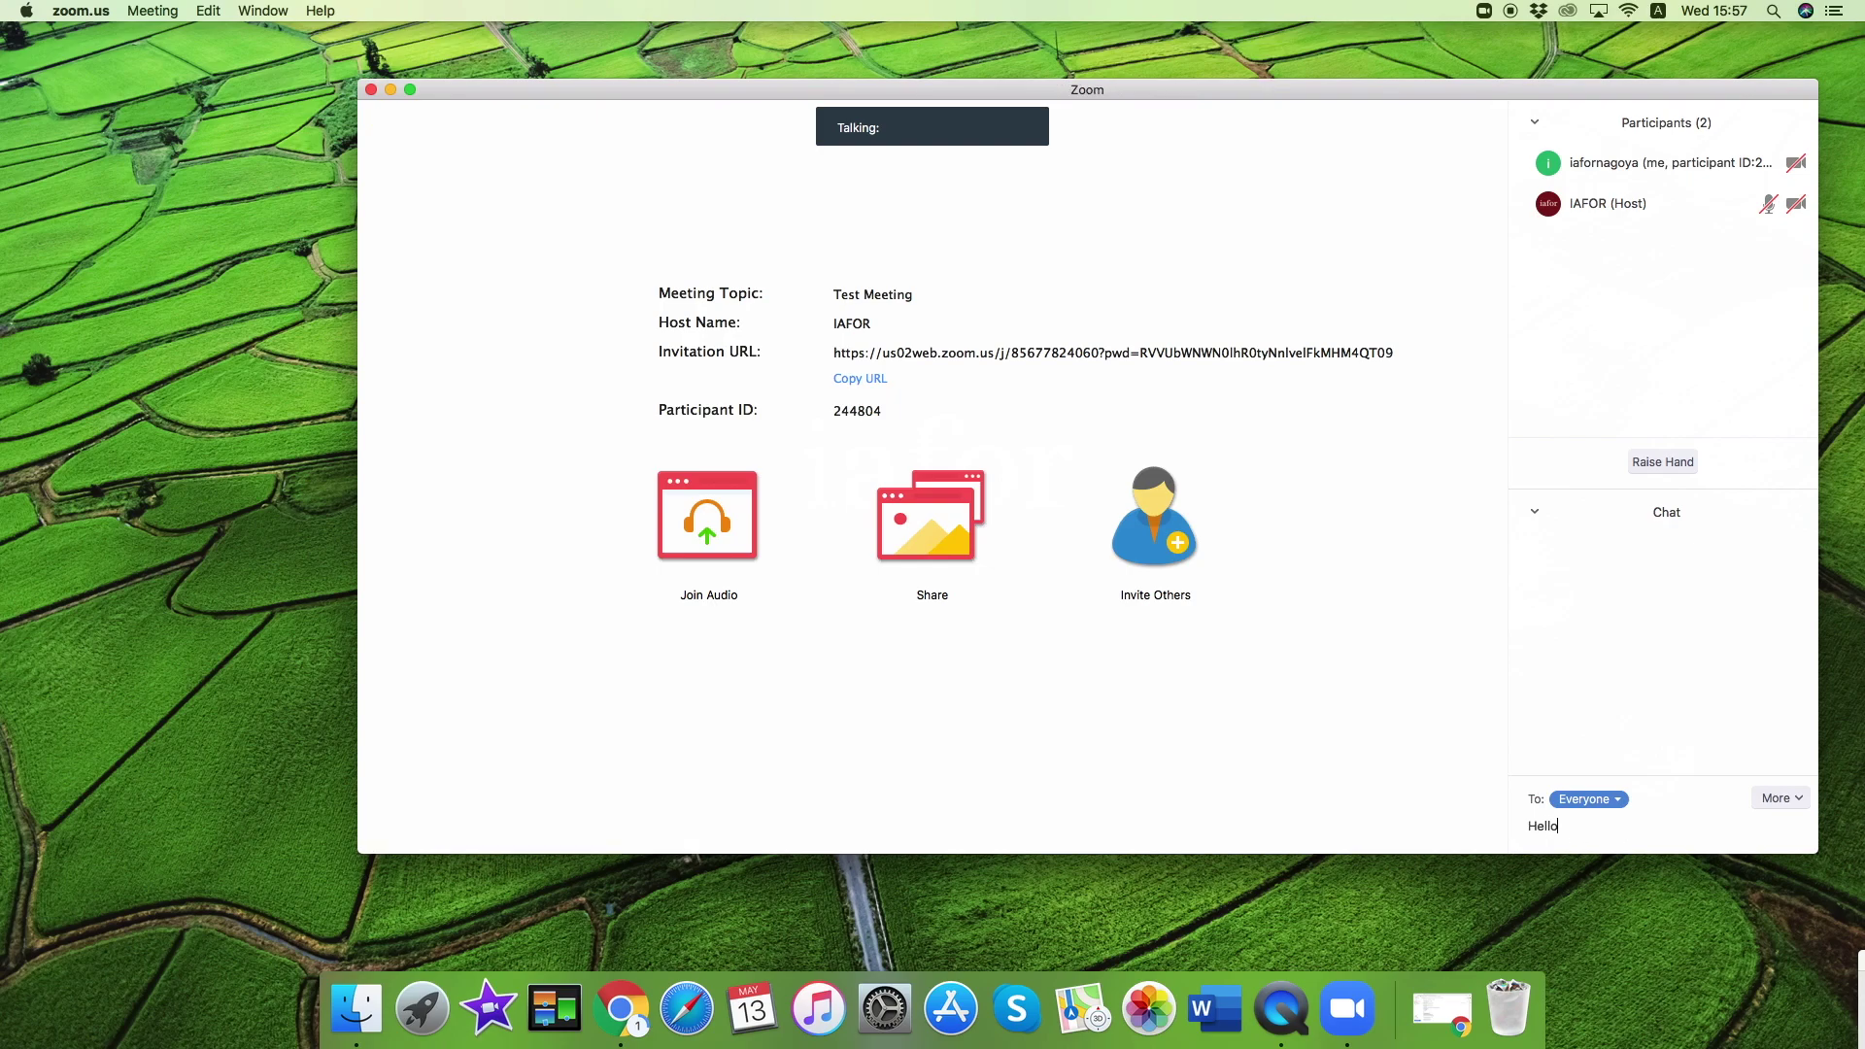
key(Return)
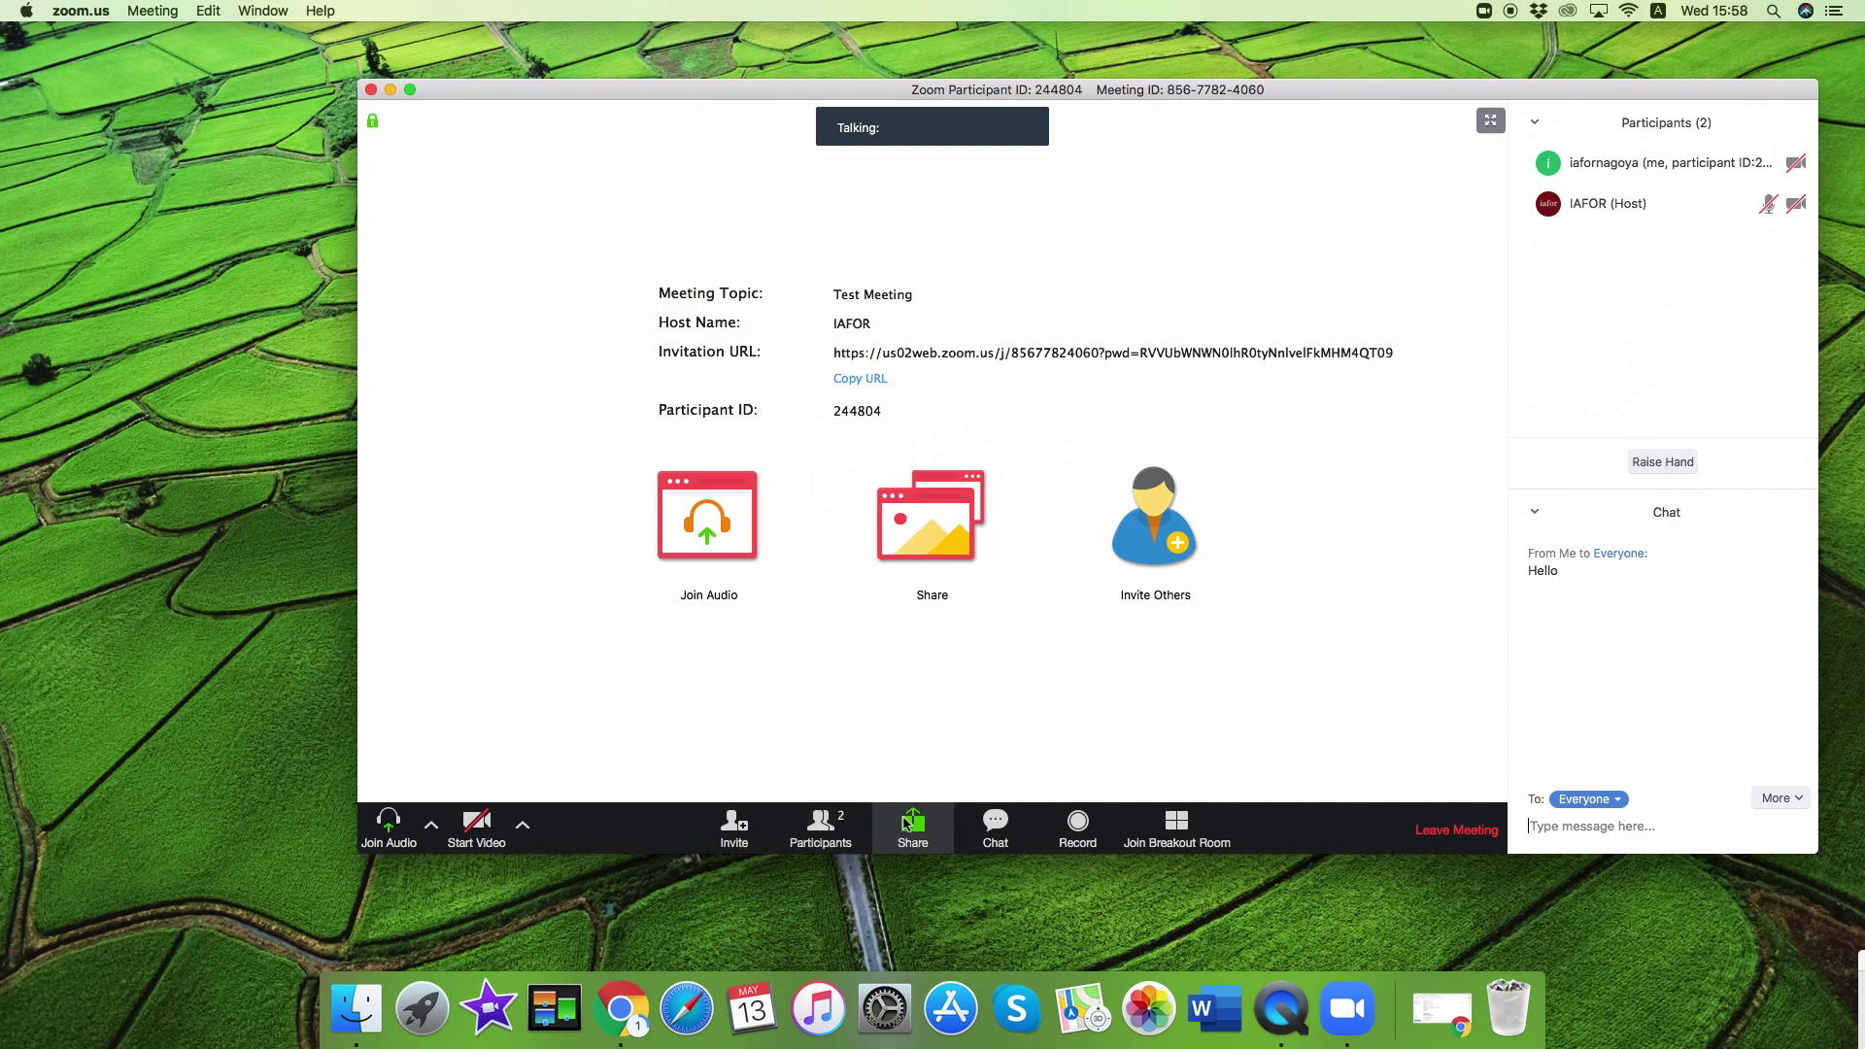
click(1172, 834)
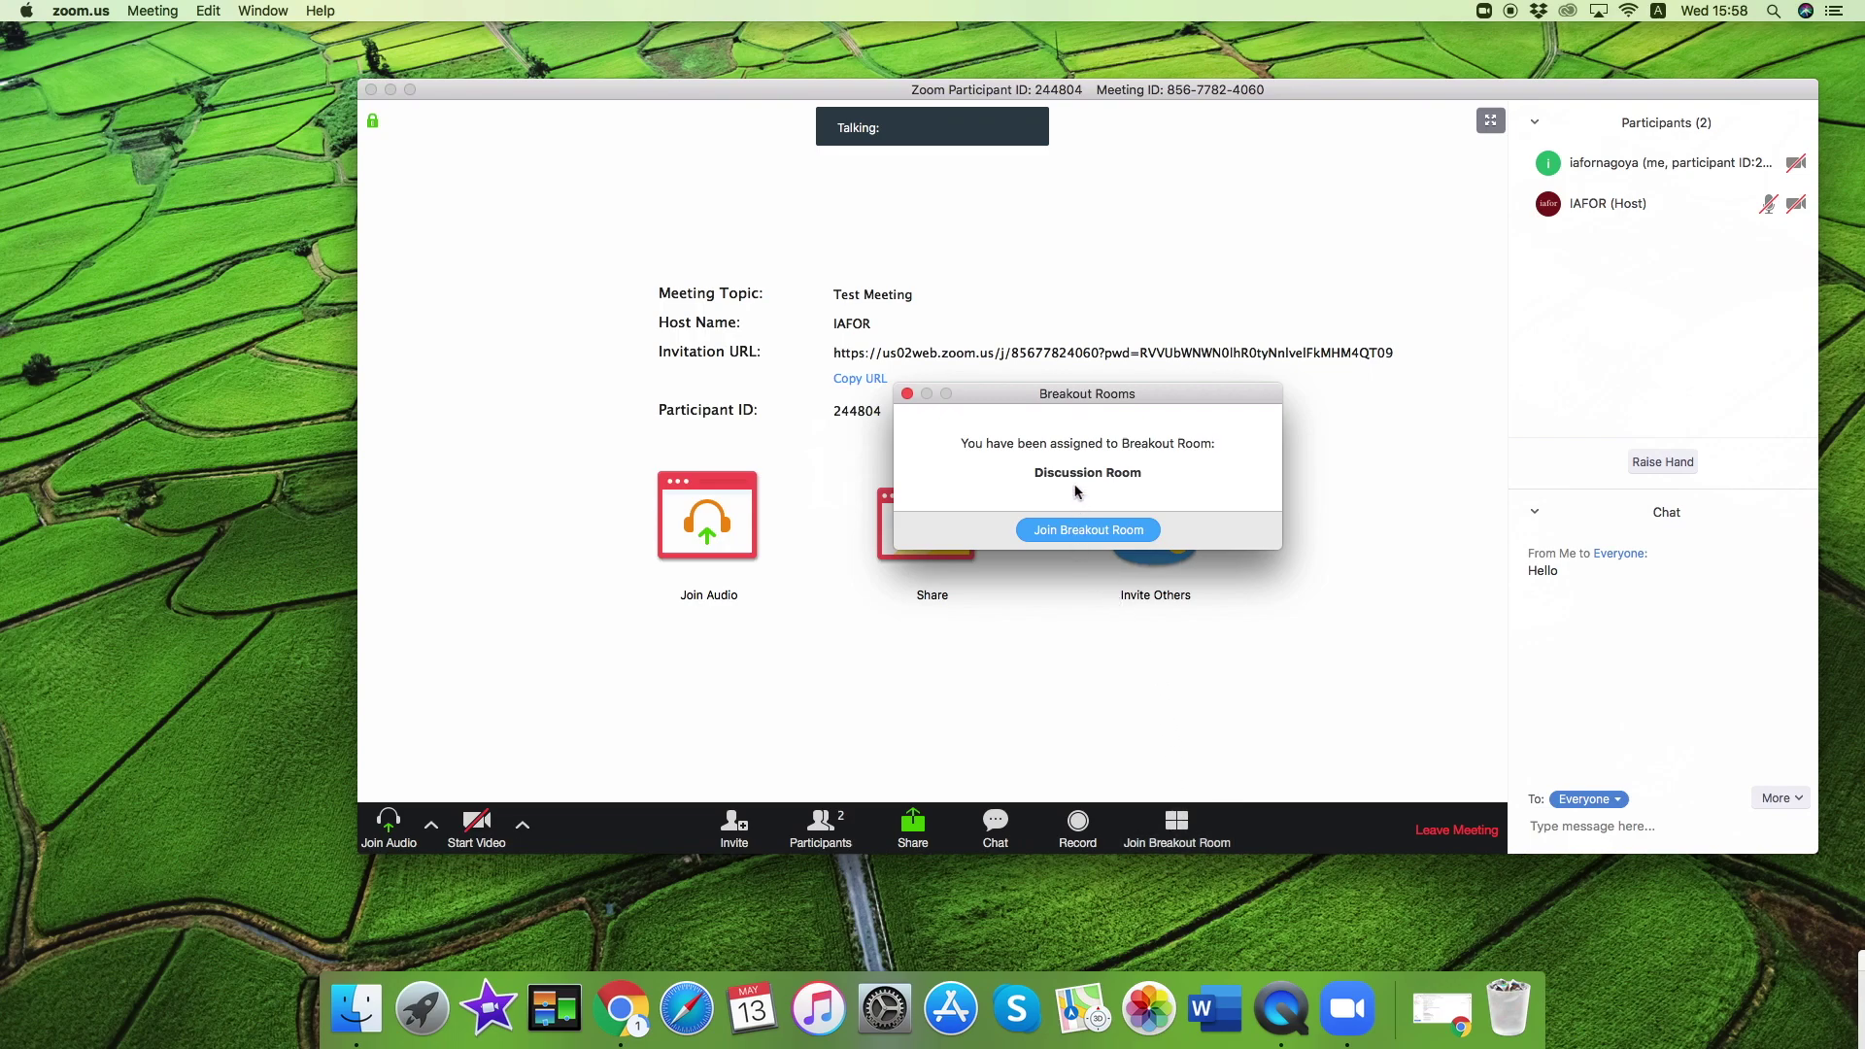
Step: Join the assigned Discussion Room breakout room
click(1069, 533)
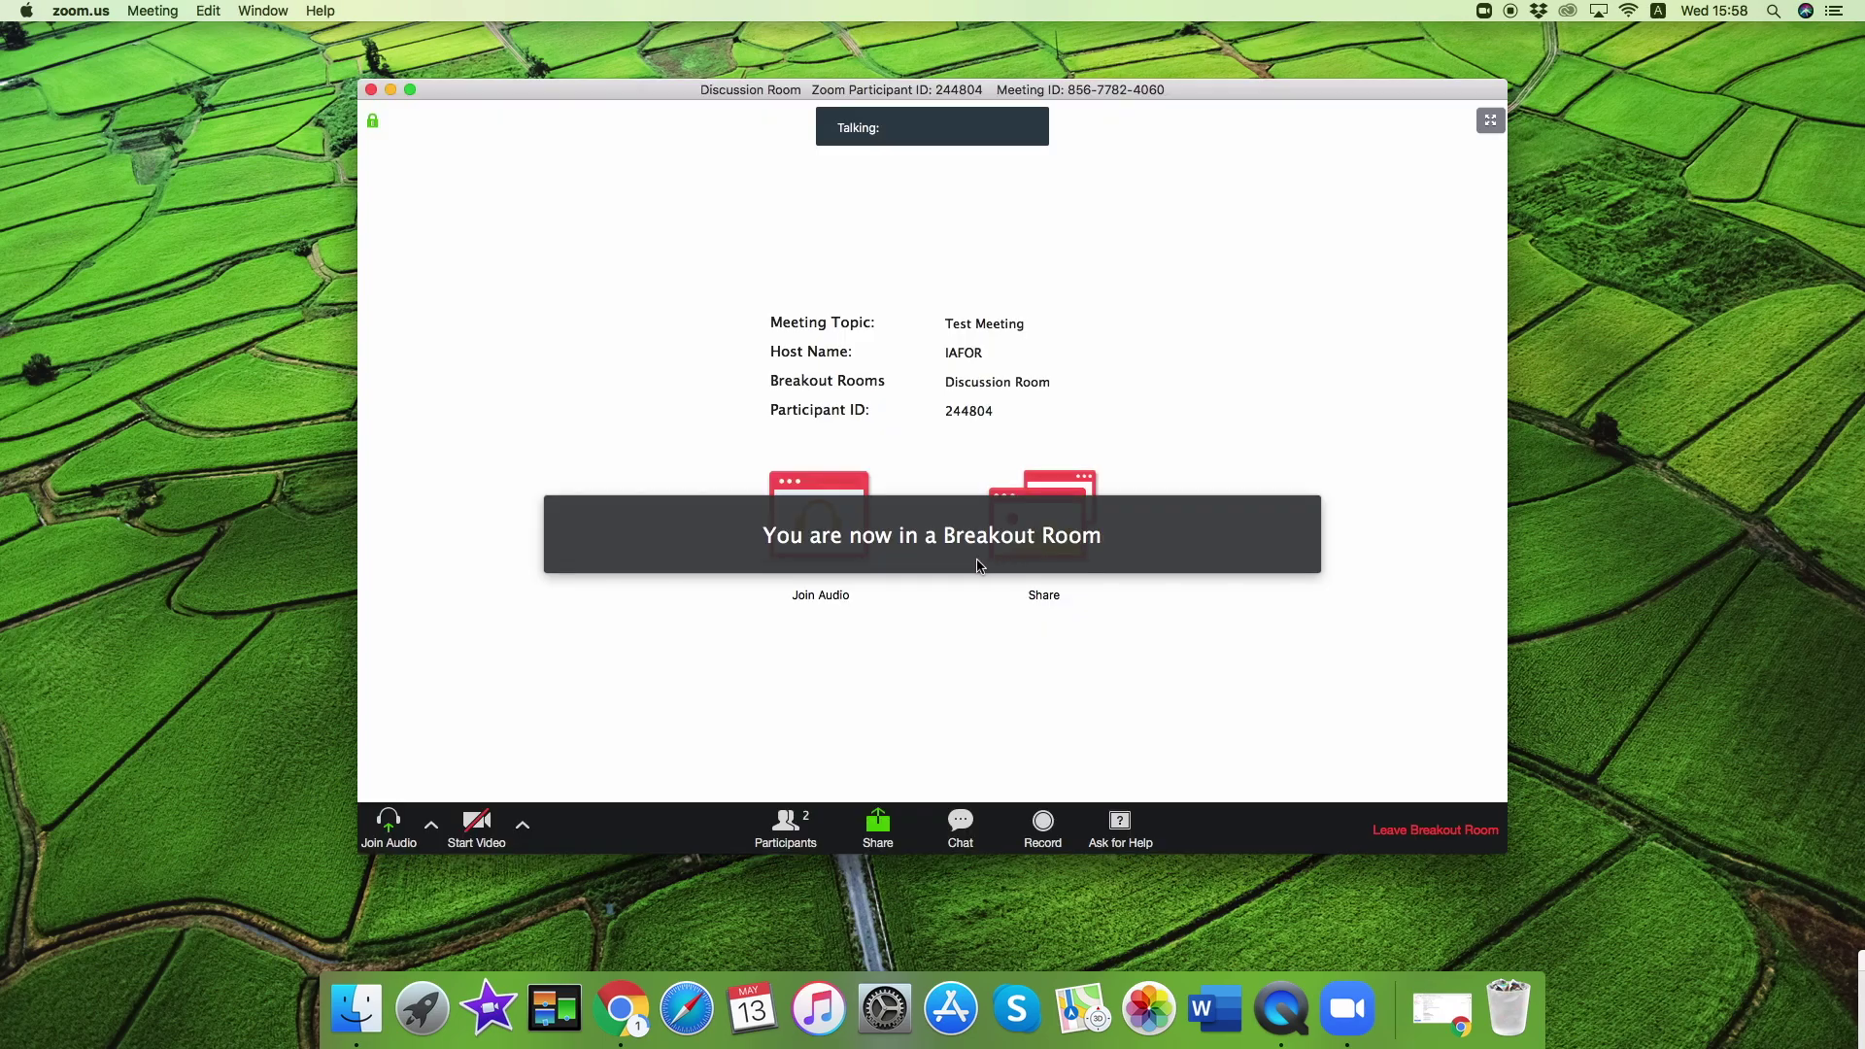
Step: In the Discussion Room chat, send 'Hello' privately to inkar
click(959, 827)
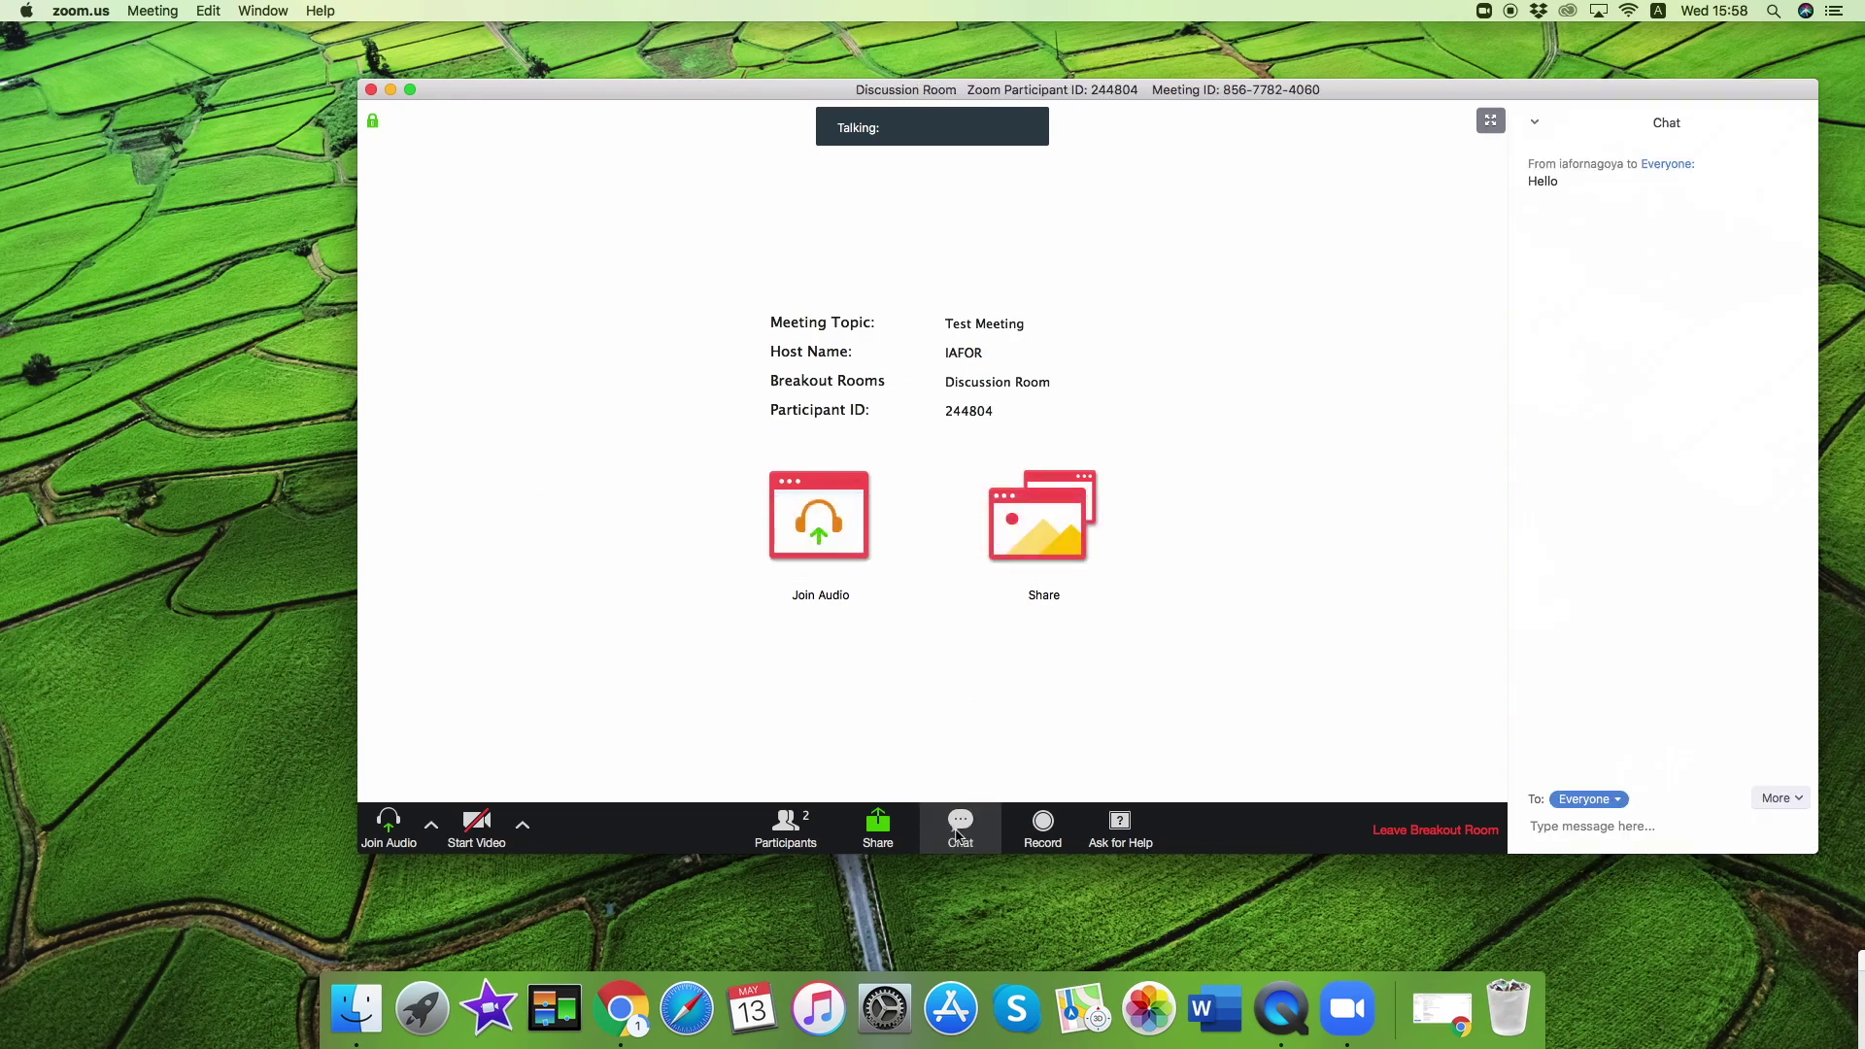
click(830, 832)
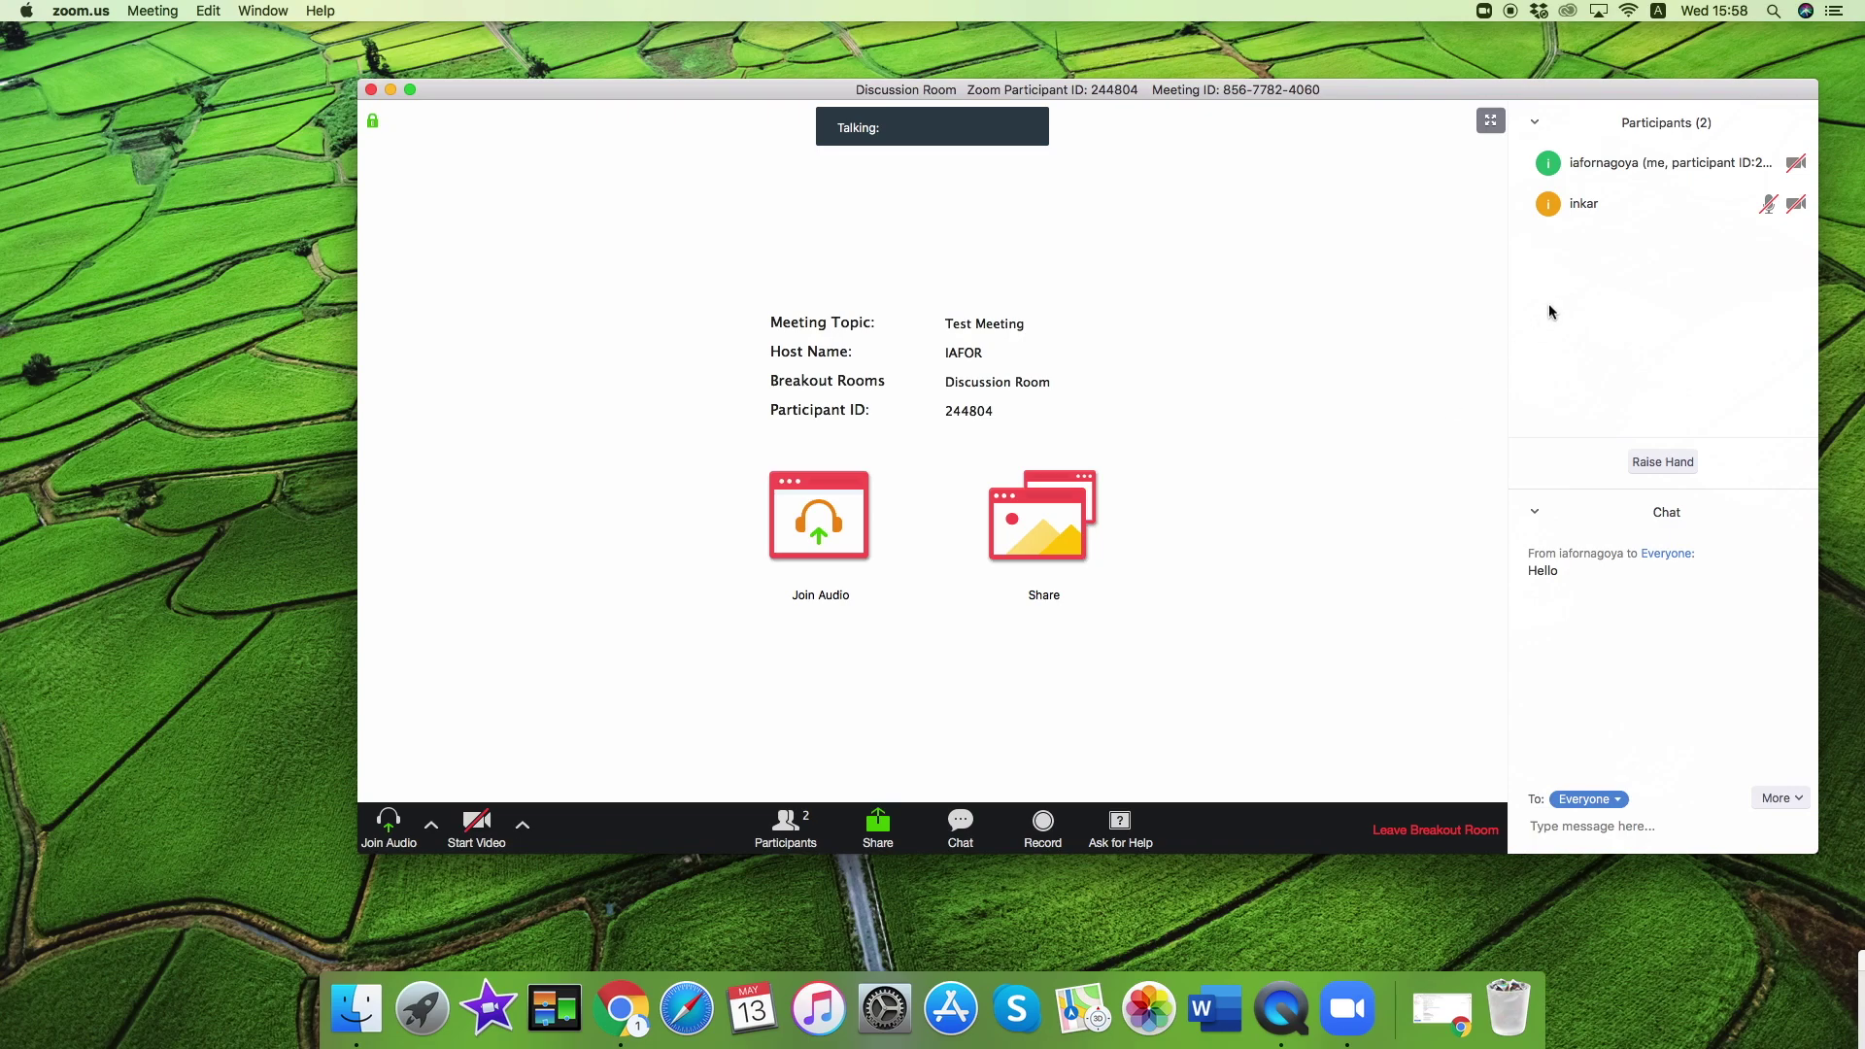
click(1589, 799)
click(1588, 836)
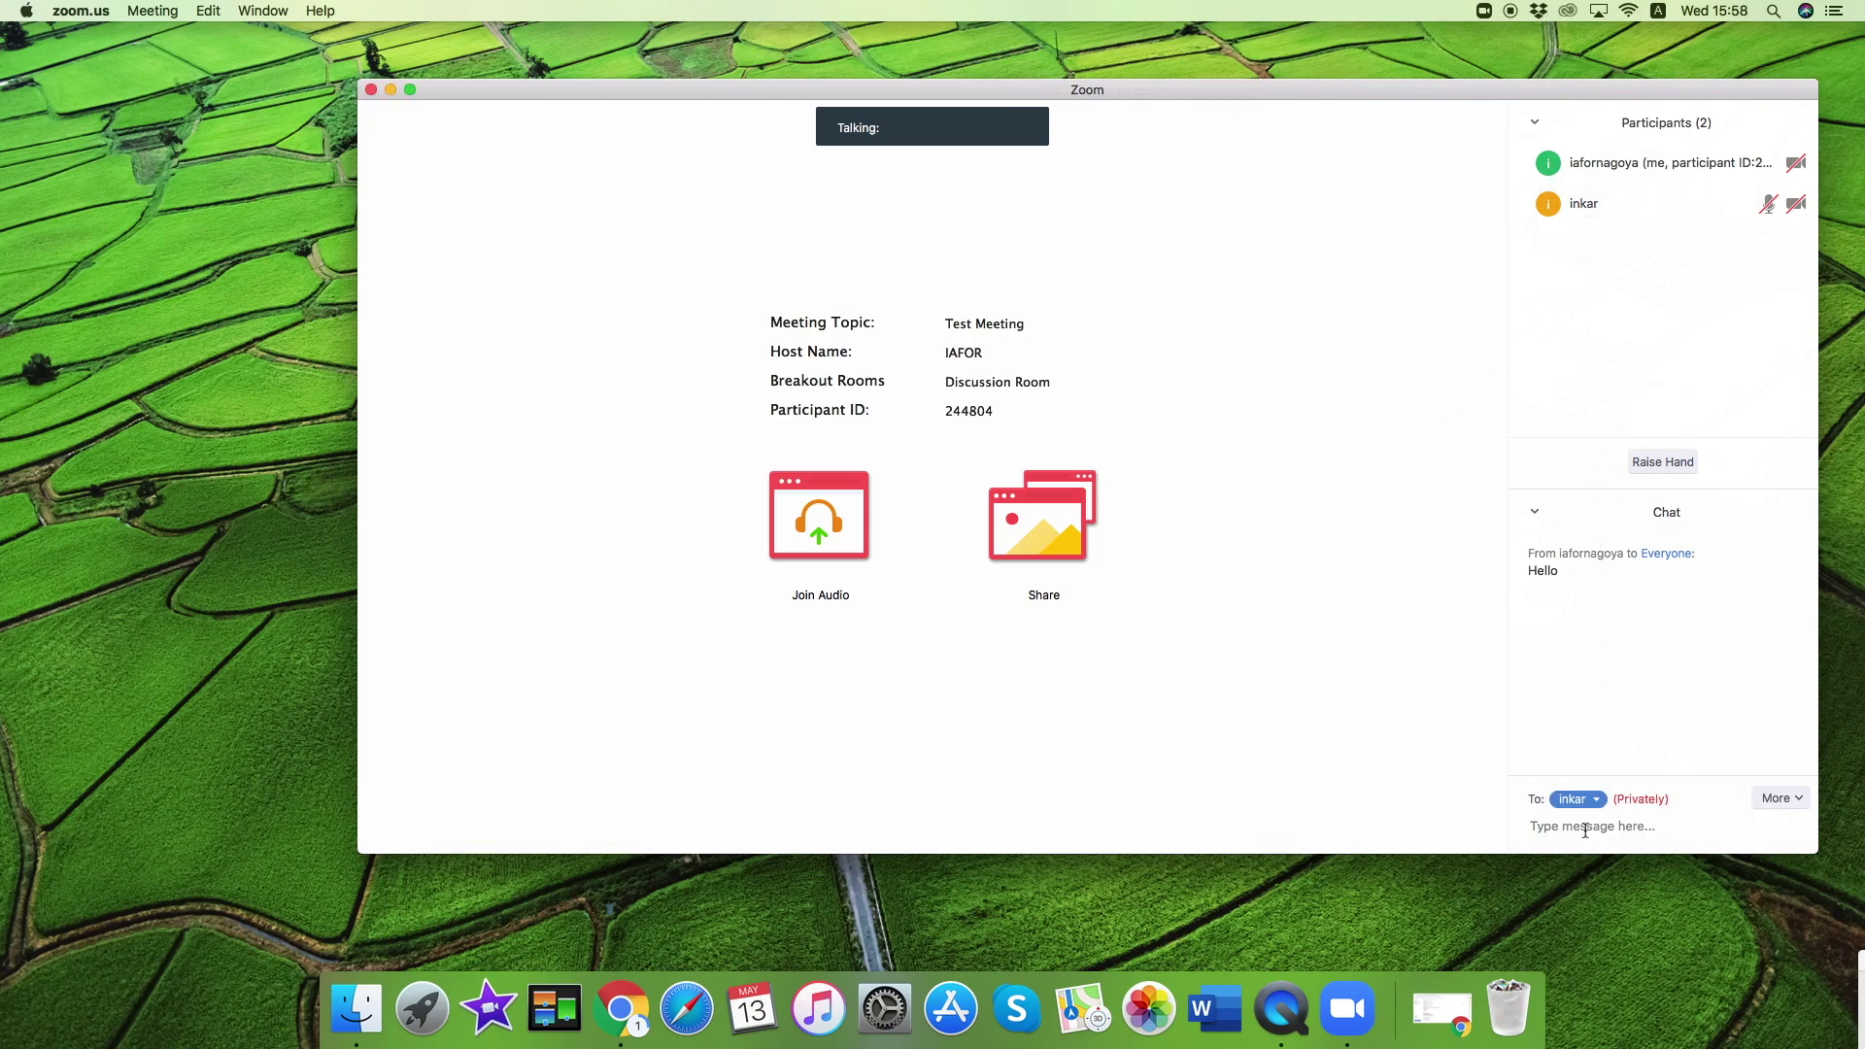
text(hello)
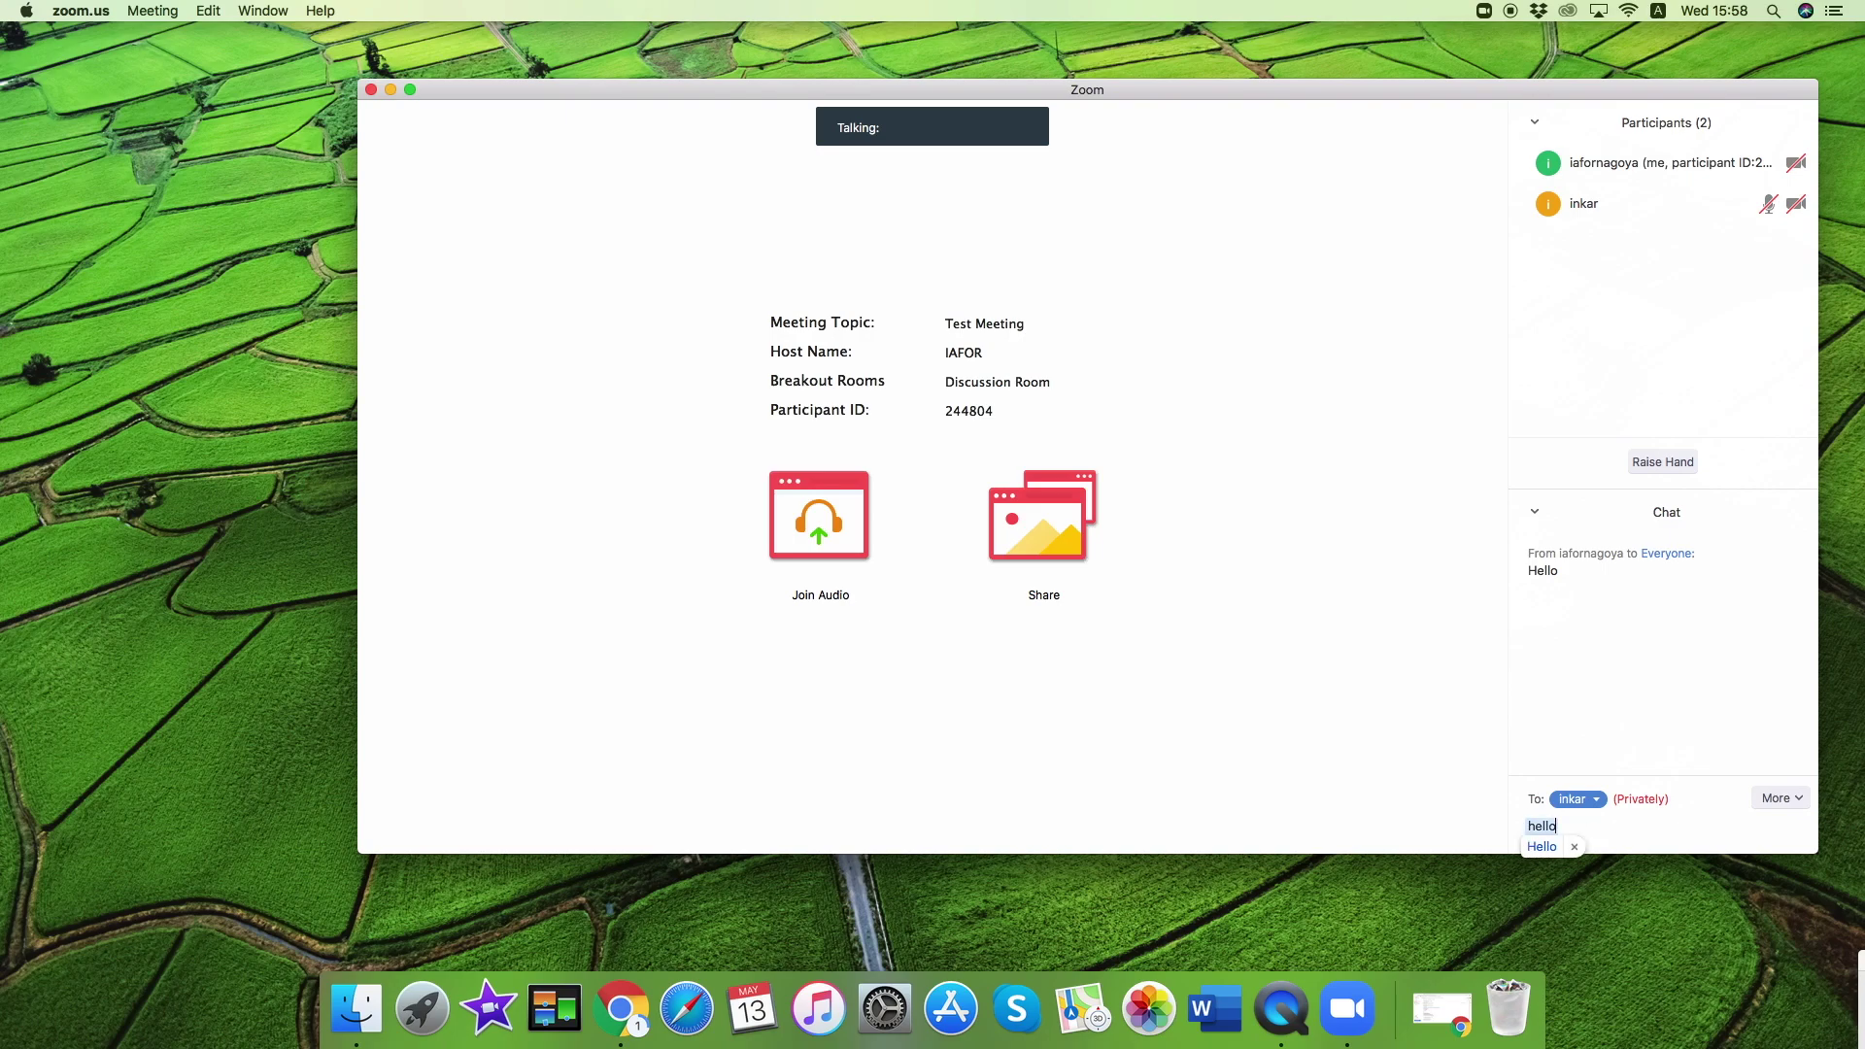
key(BackSpace)
key(BackSpace)
key(BackSpace)
text(H)
key(Return)
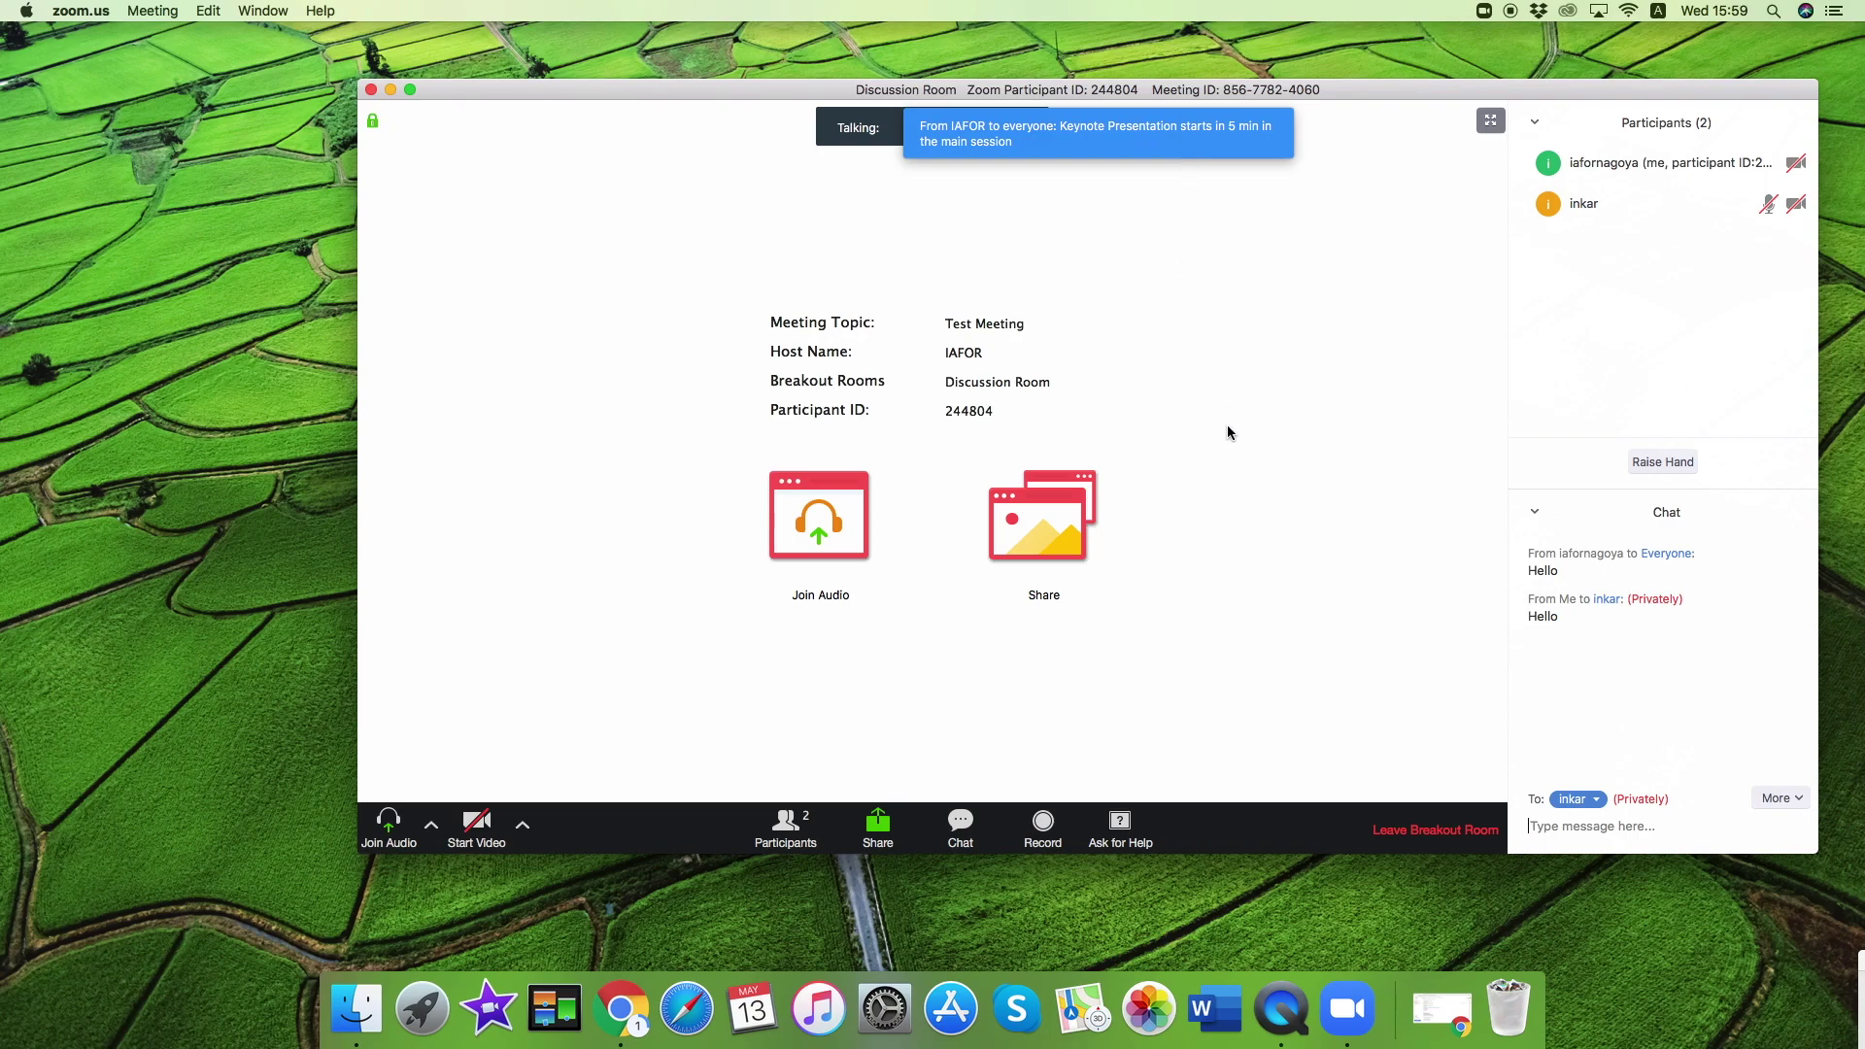
Step: Leave the Discussion Room and confirm Return to Main Session
click(1410, 831)
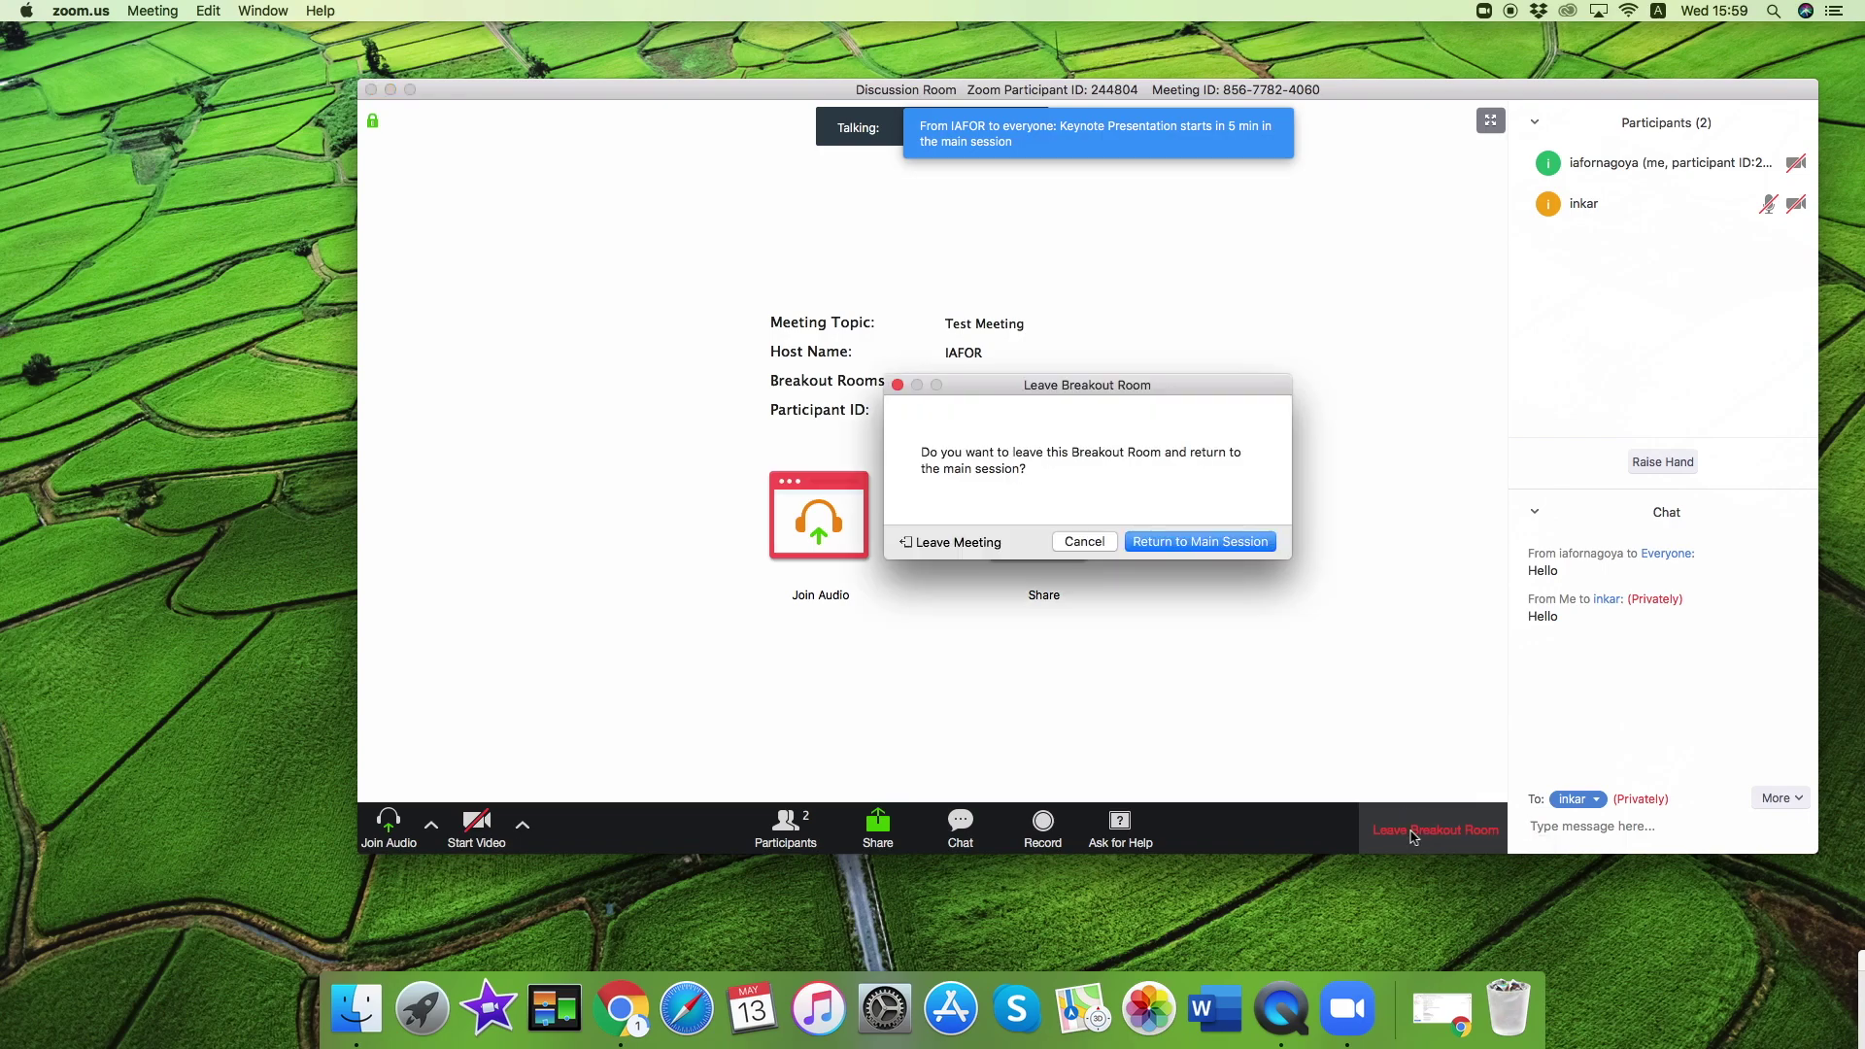
click(1200, 541)
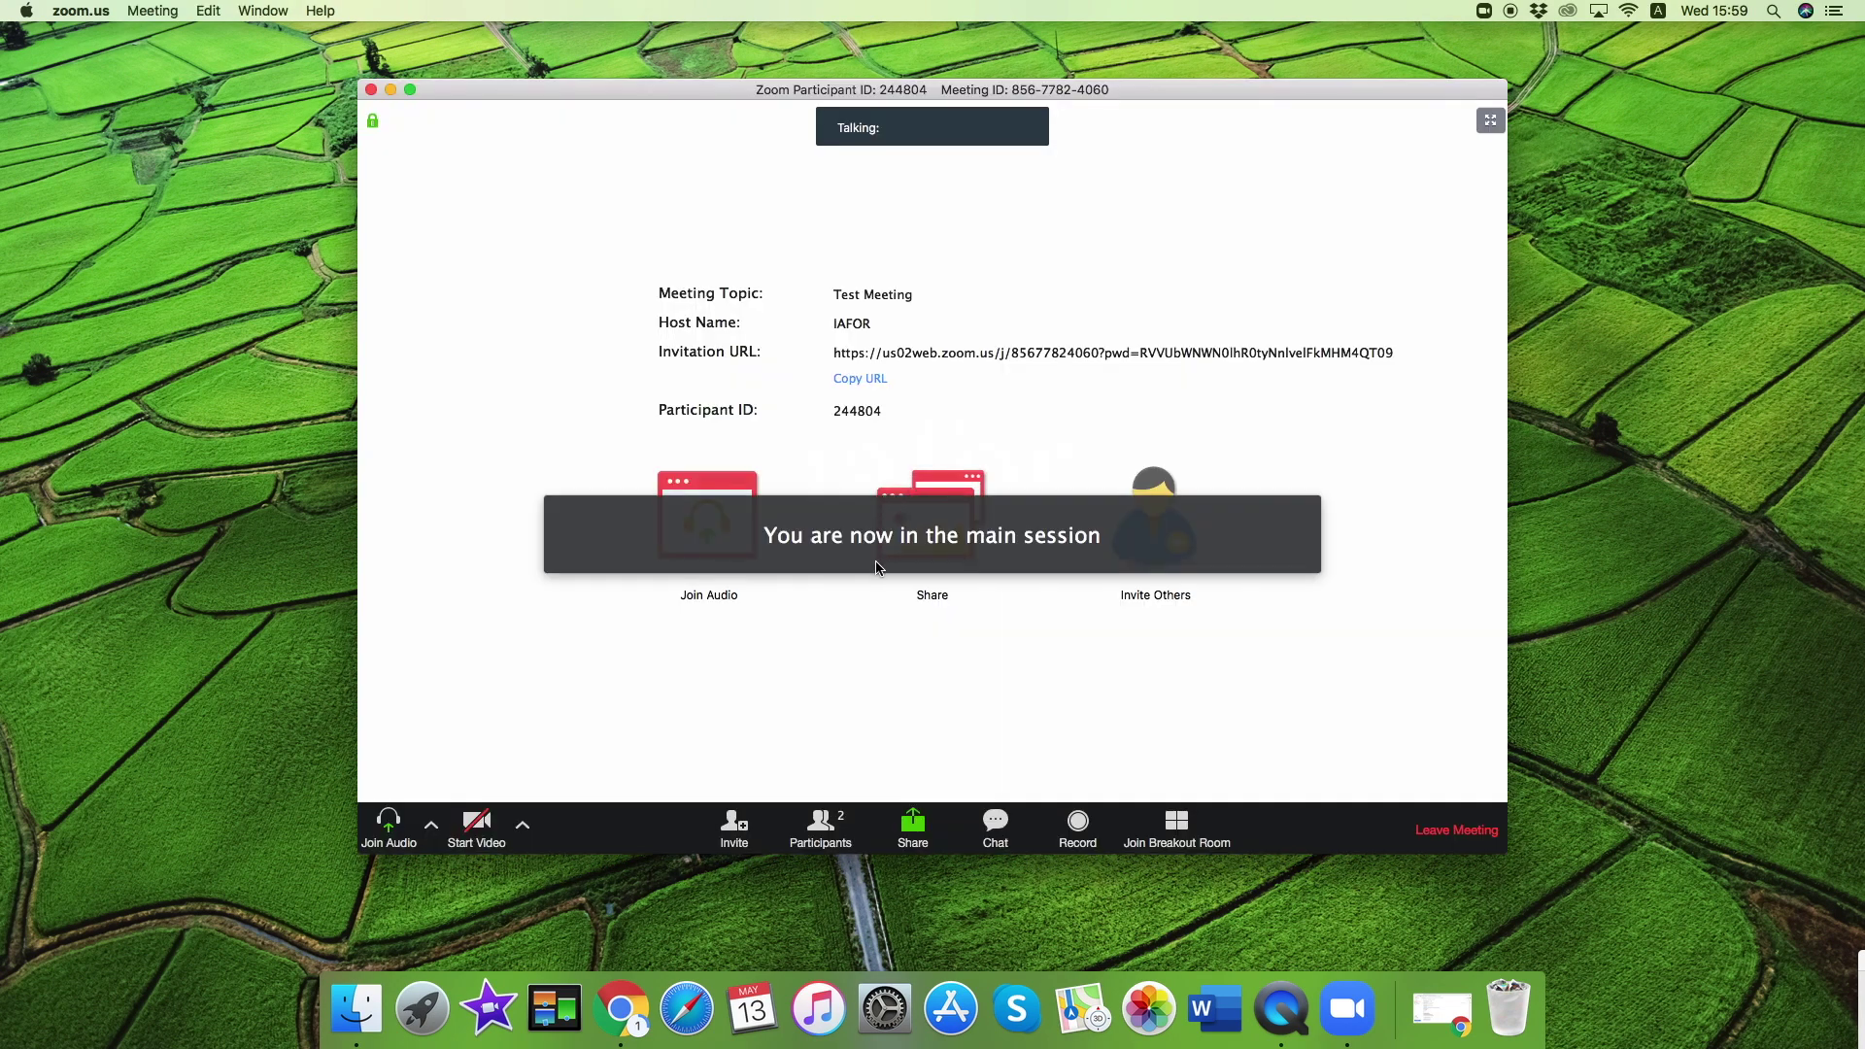
Step: Open the main Test Meeting's participants list showing this attendee and the IAFOR host
click(826, 830)
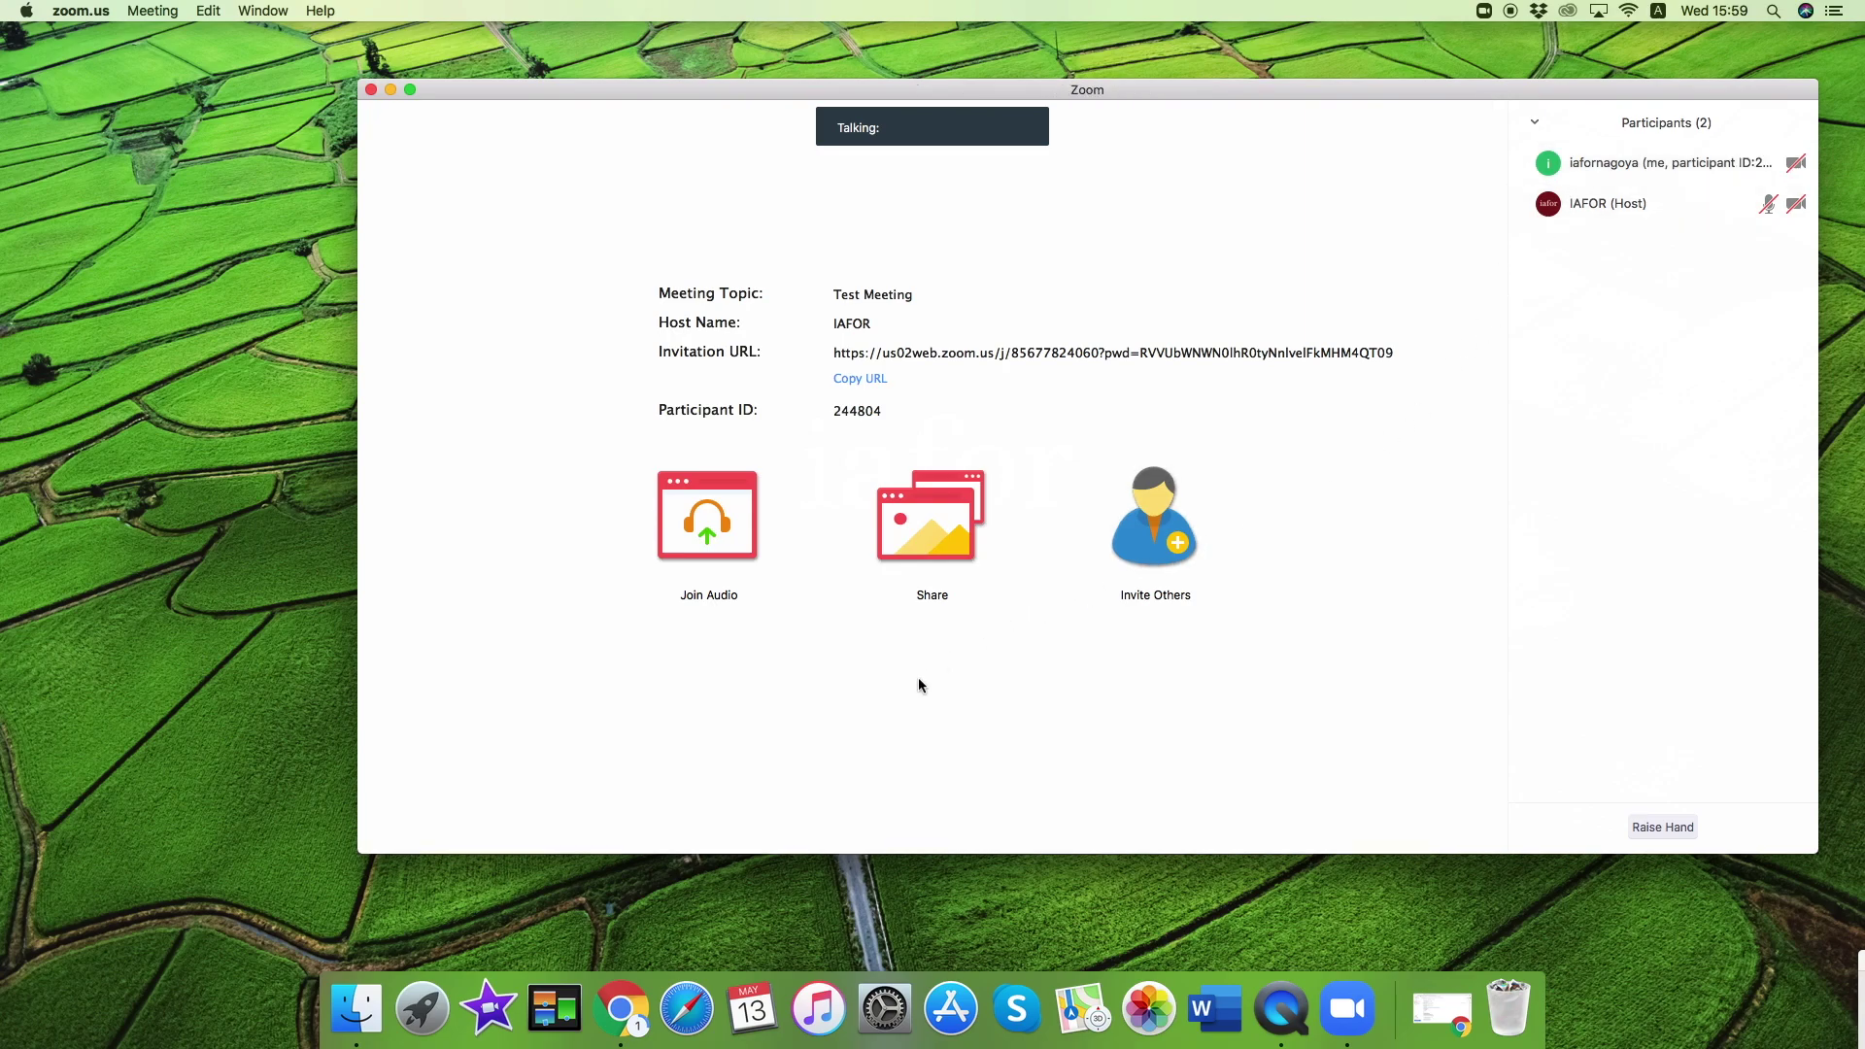
Step: Leave the Test Meeting and confirm Leave Meeting so the window closes
click(1433, 833)
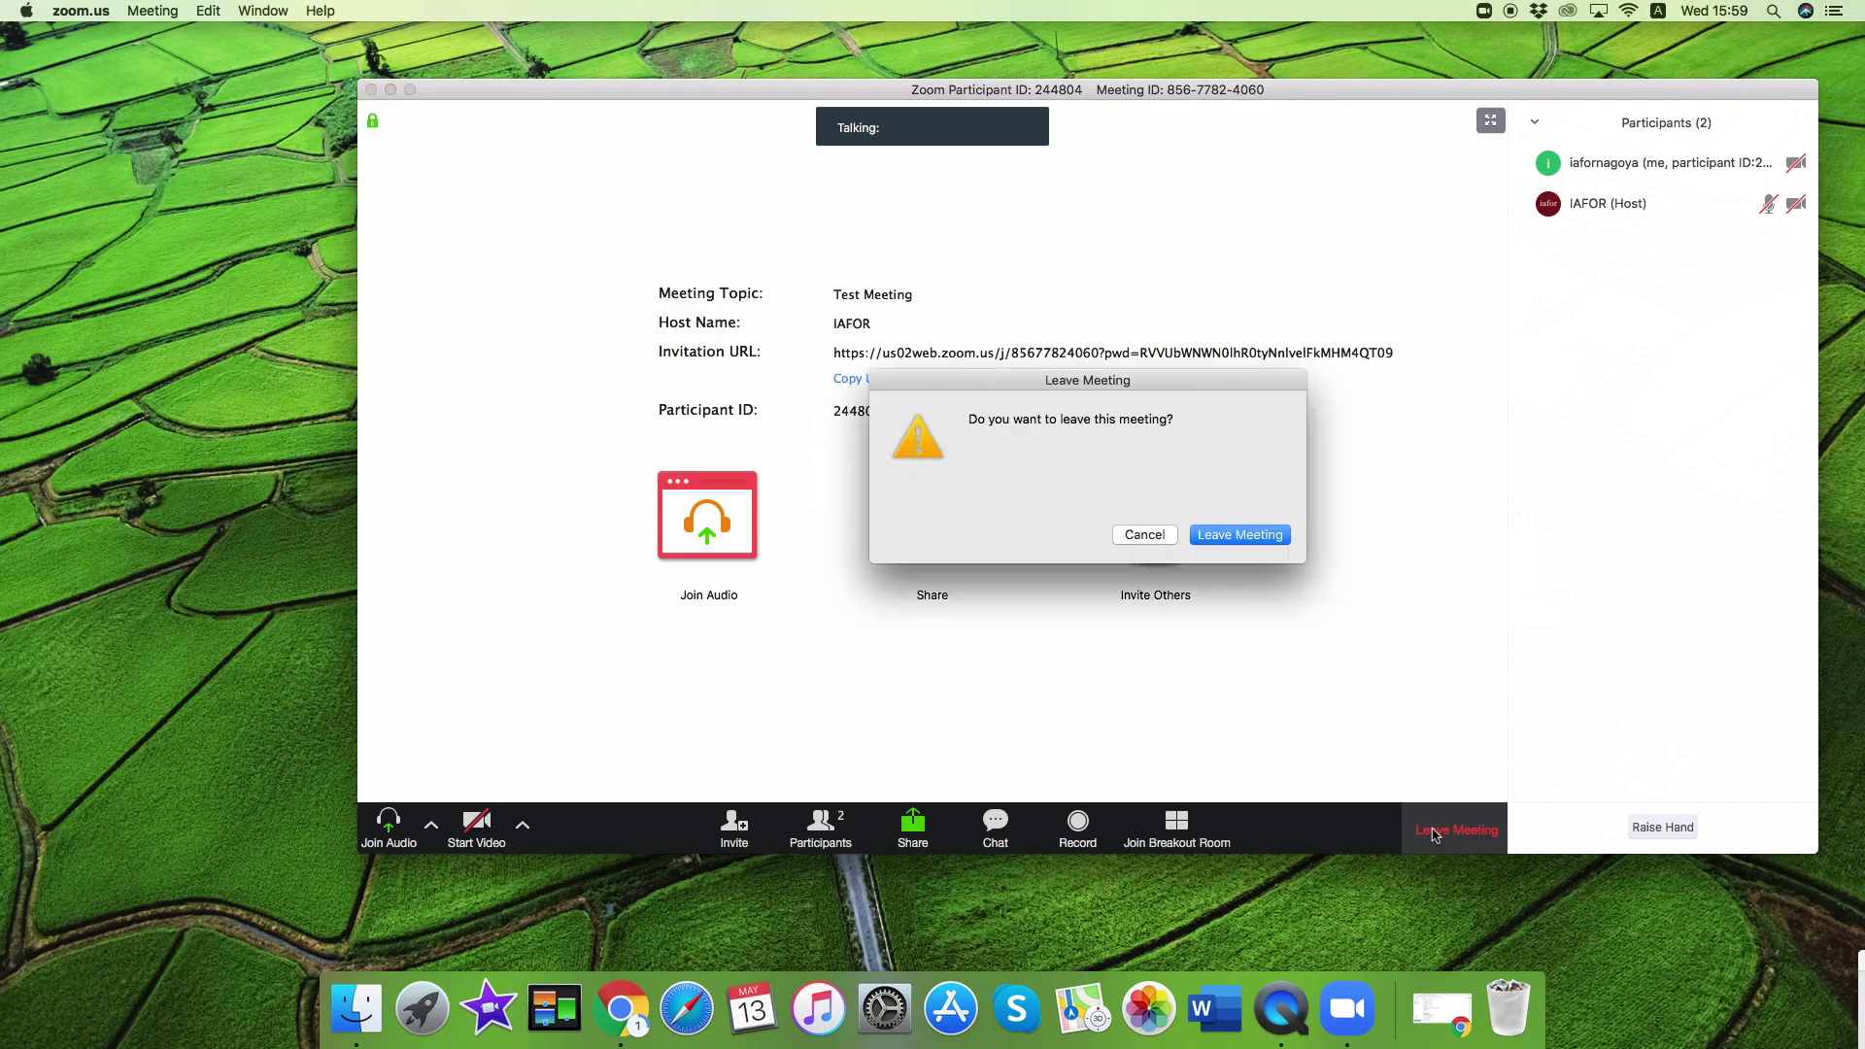
click(1240, 534)
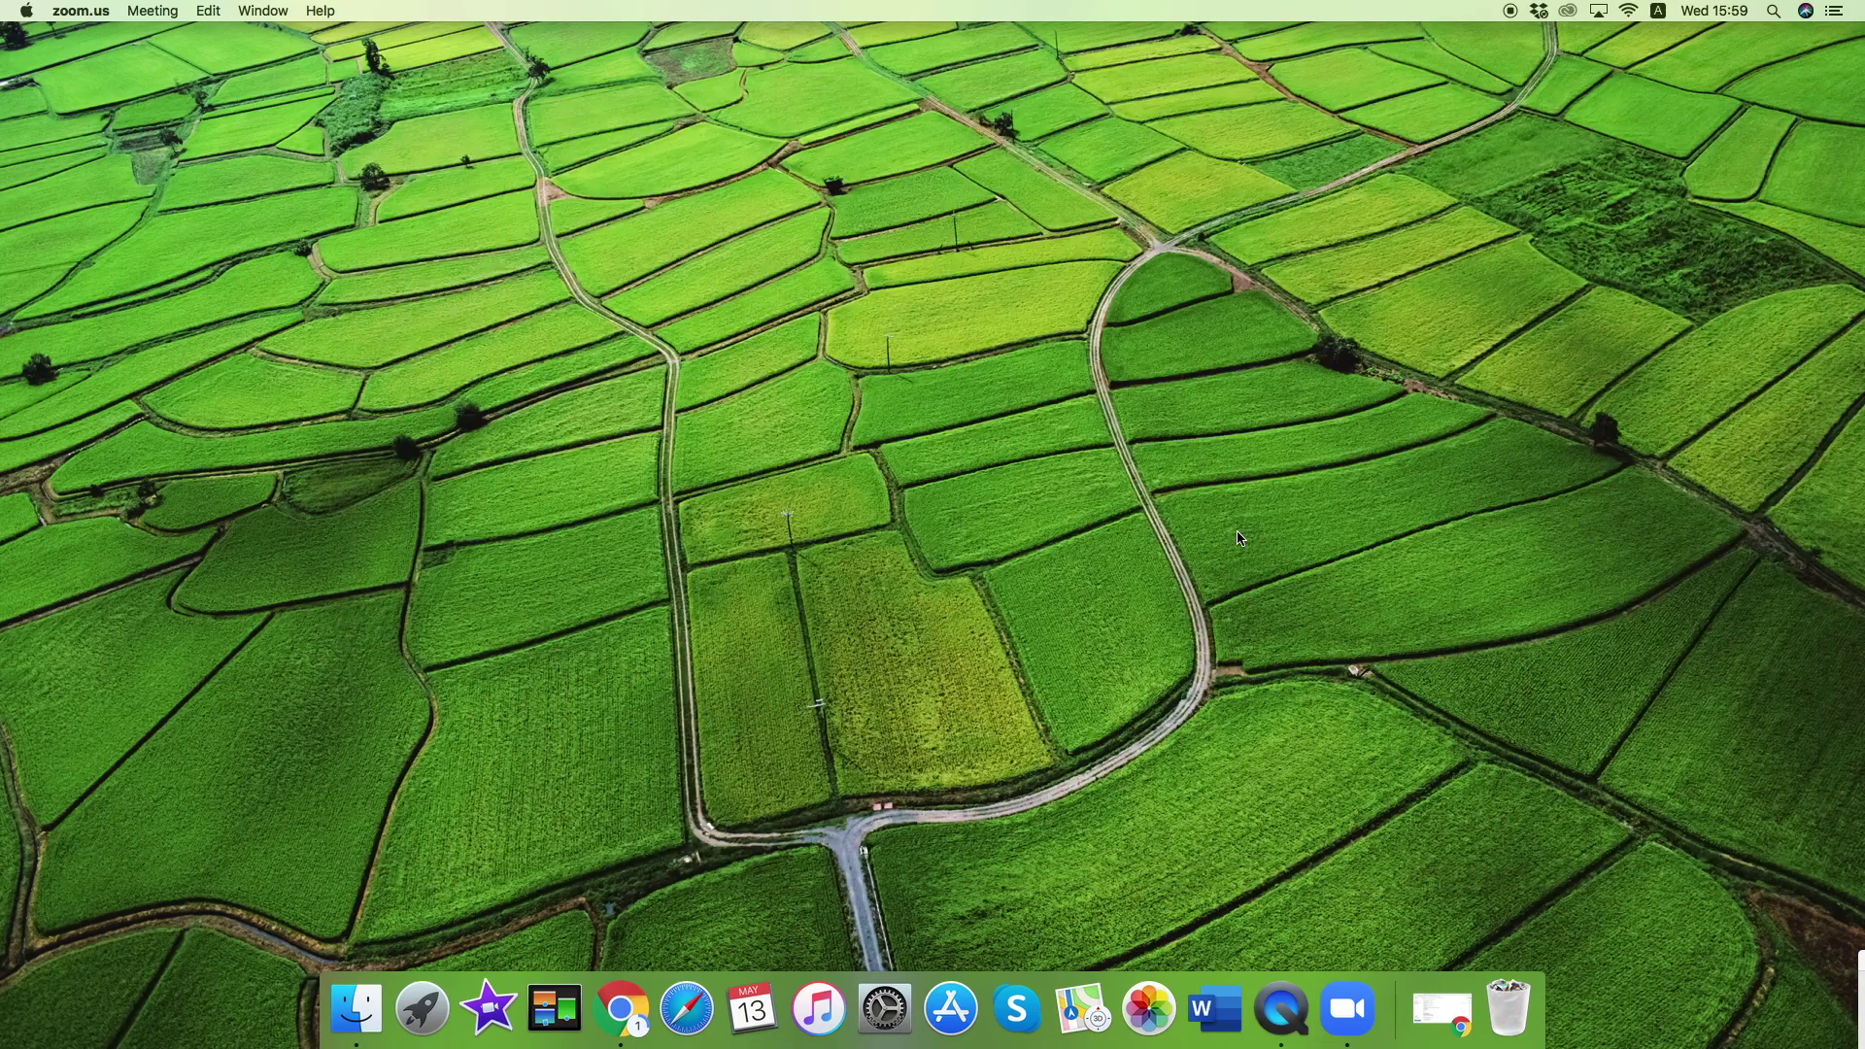